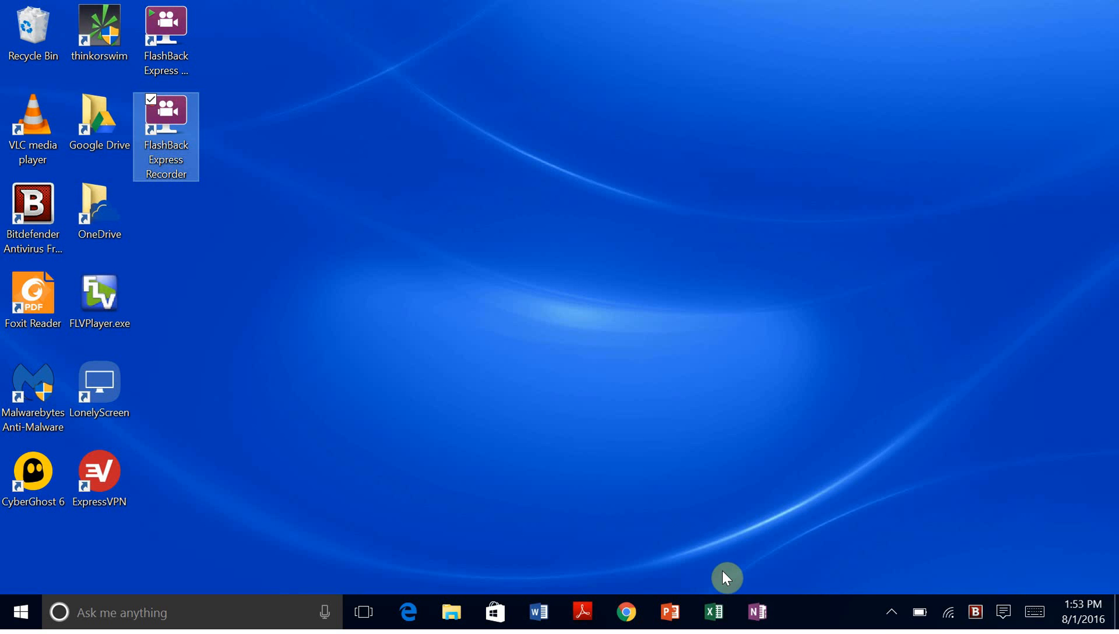
# Step: Launch Excel from the taskbar and create a new blank workbook, Book1
pyautogui.click(713, 614)
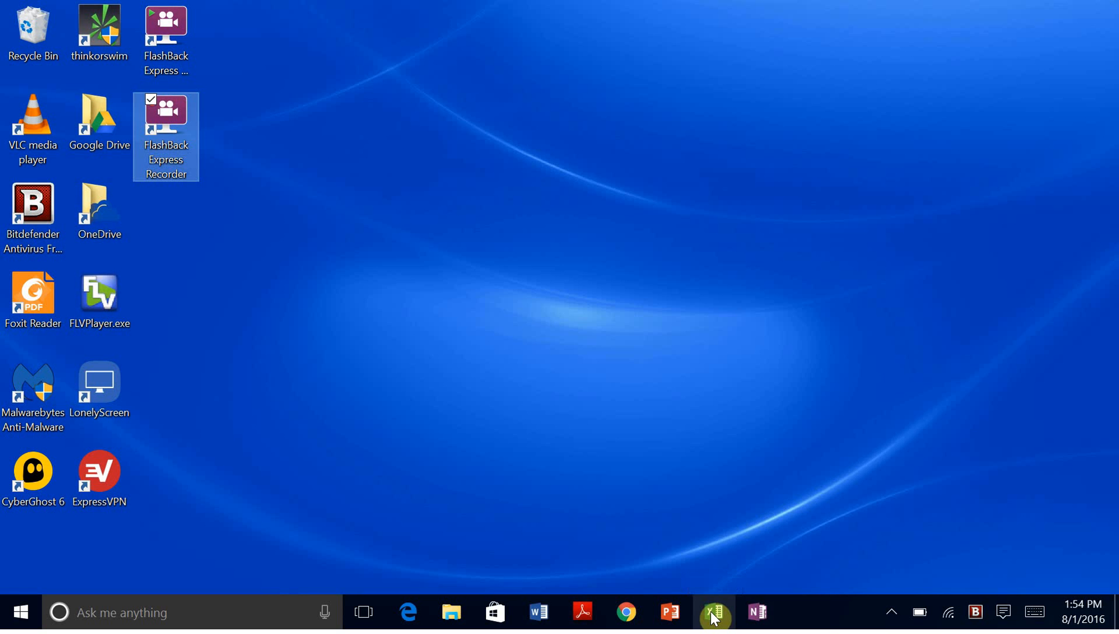
pyautogui.click(714, 615)
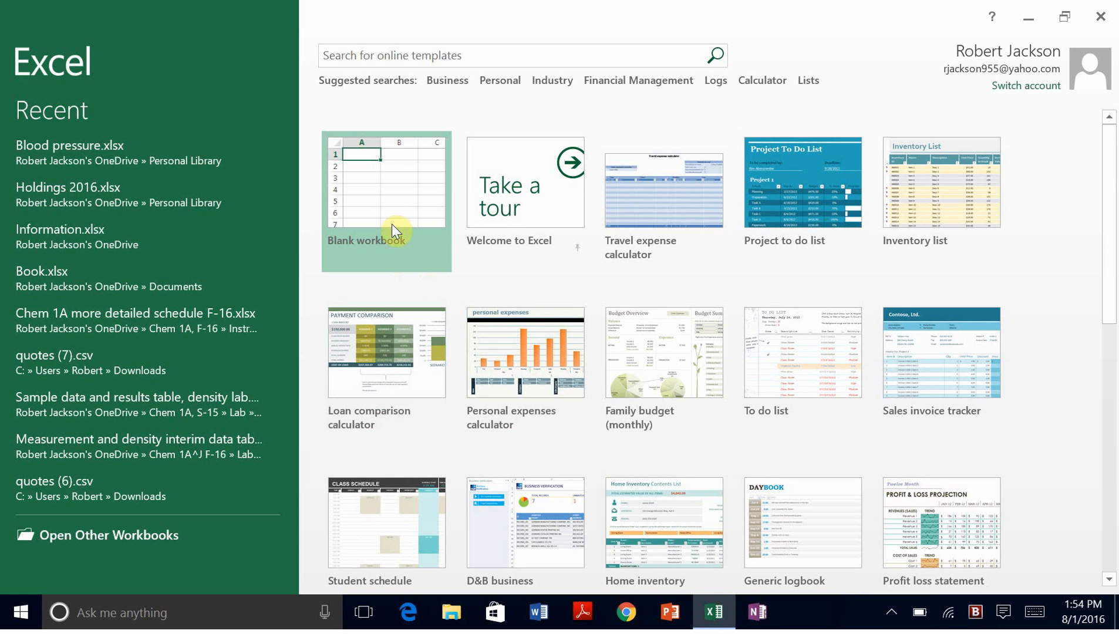
pyautogui.click(374, 192)
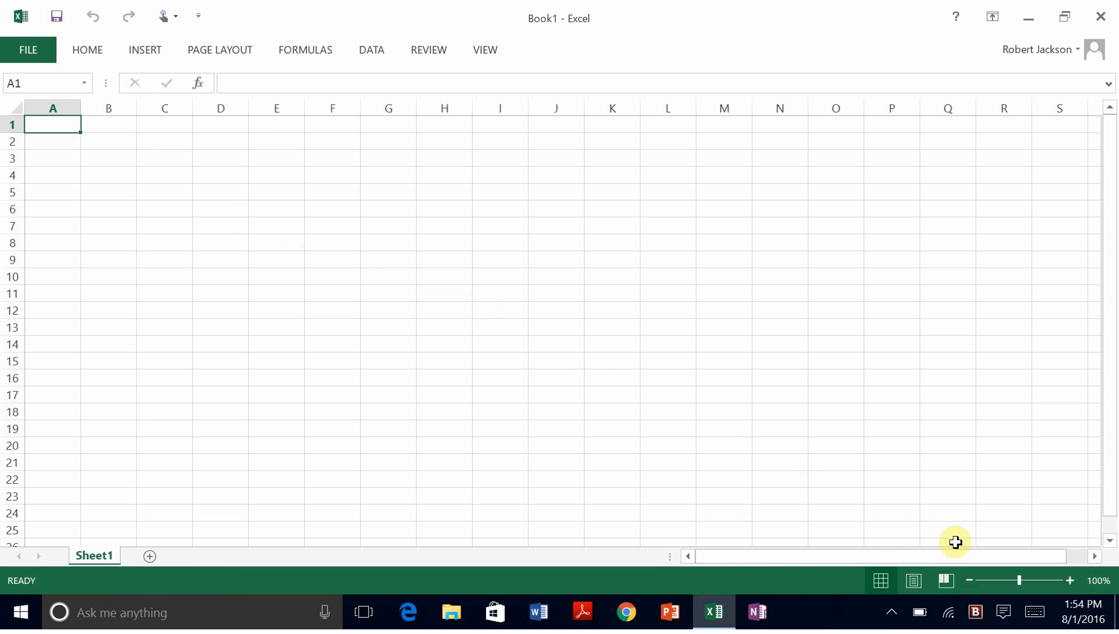
# Step: Zoom the empty Sheet1 view in to 130%
pyautogui.click(1069, 581)
pyautogui.click(1069, 581)
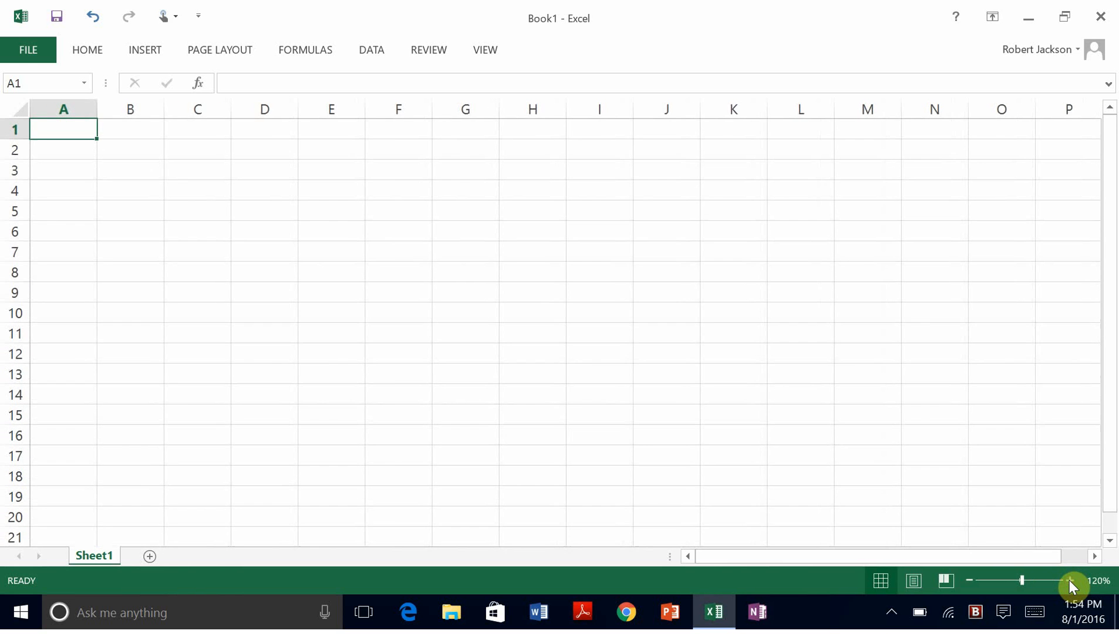
pyautogui.click(1069, 581)
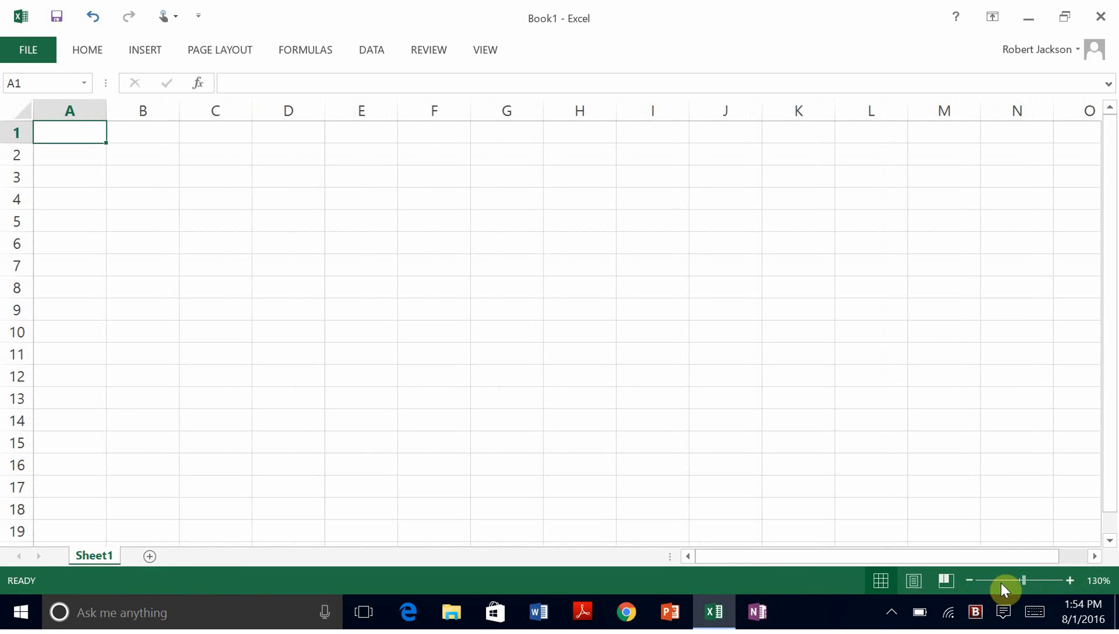
pyautogui.click(973, 582)
pyautogui.click(972, 583)
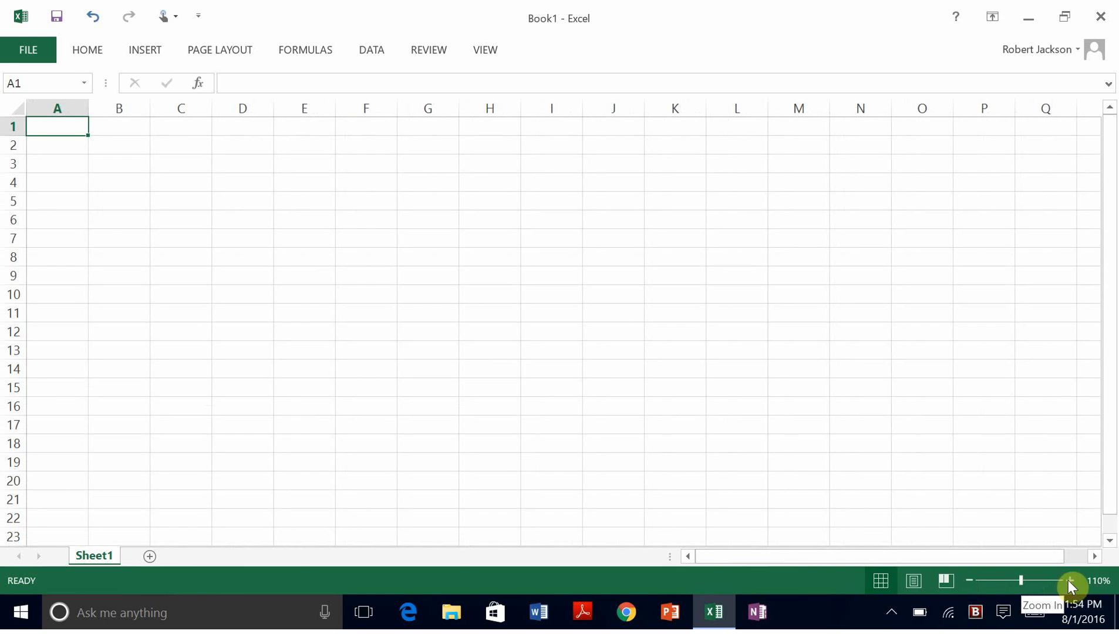
pyautogui.click(1069, 581)
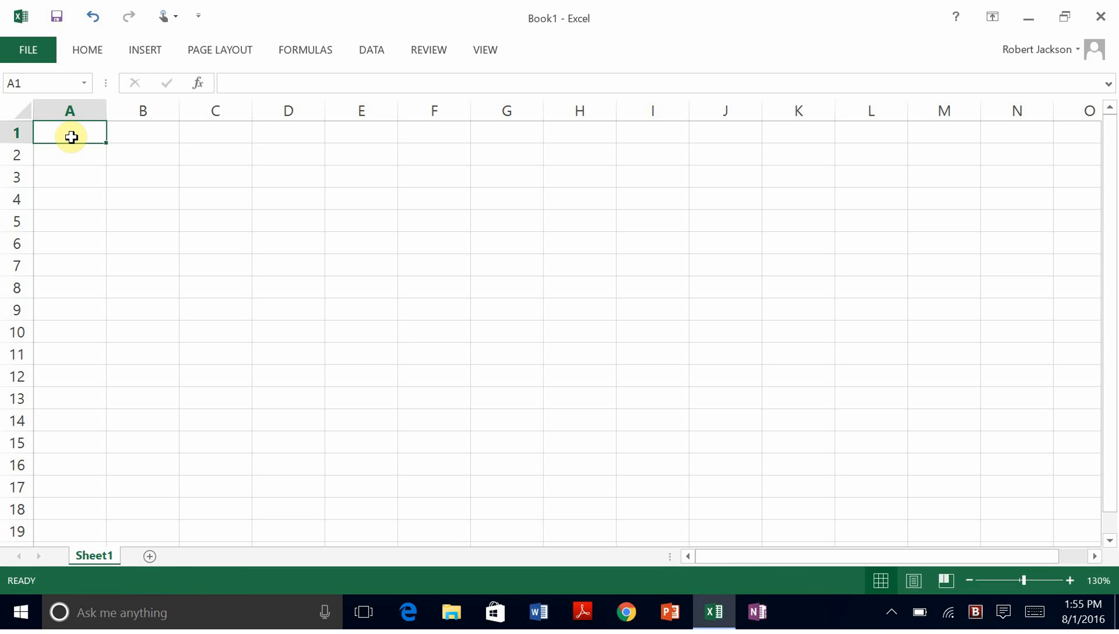
# Step: Enter the title 'Part I. Density of a metal cylinder' in A1, correcting the typo
pyautogui.write('Part I.')
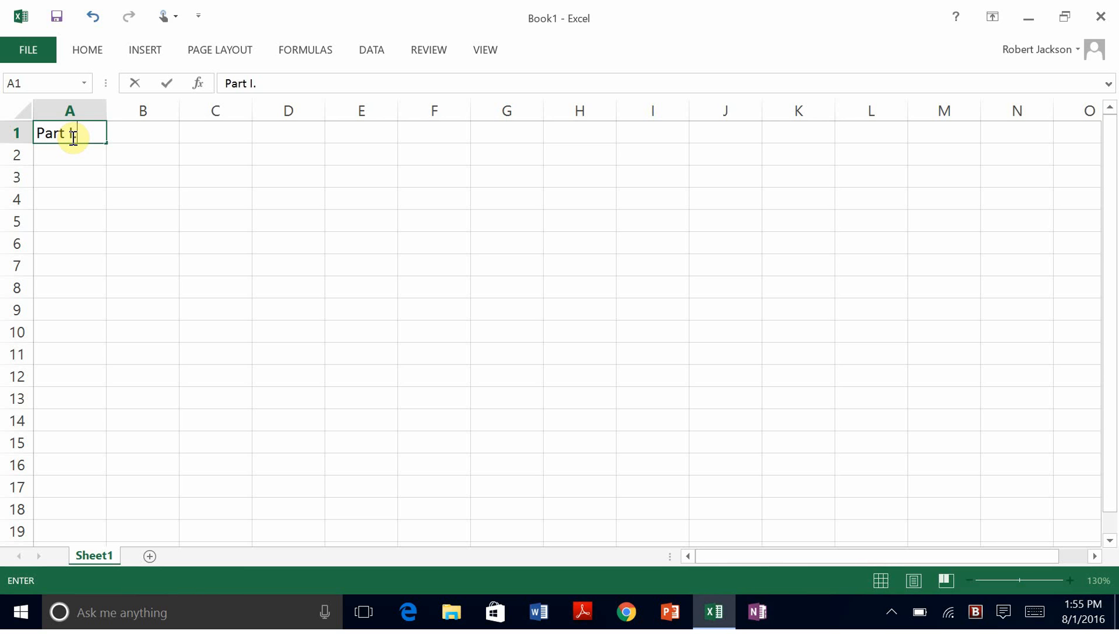
pyautogui.write(' Density of ')
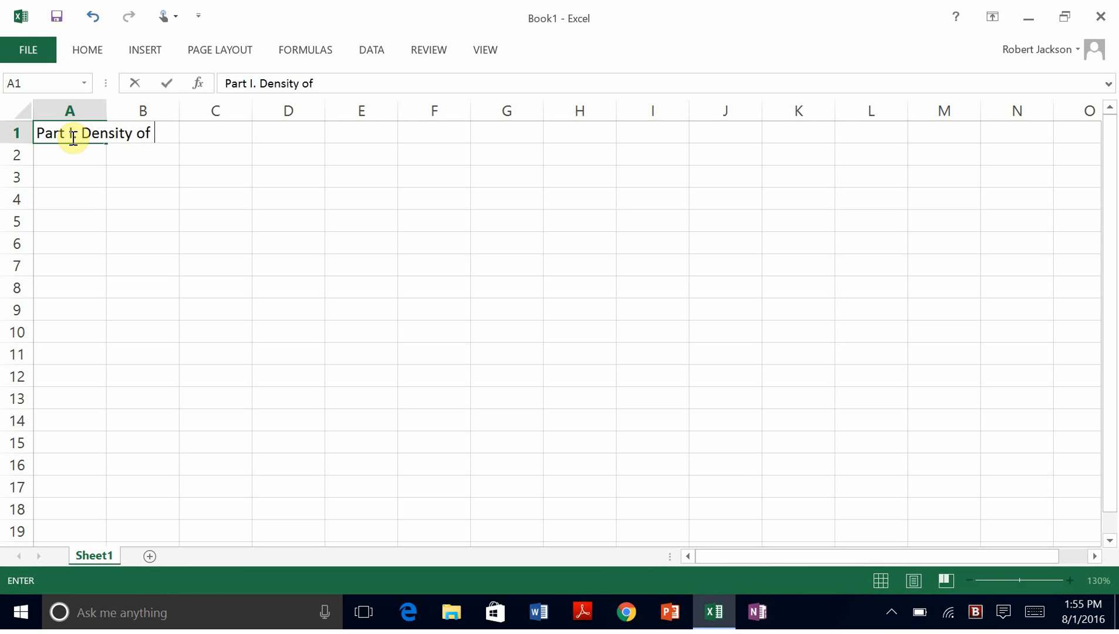
pyautogui.write('a metal cyline')
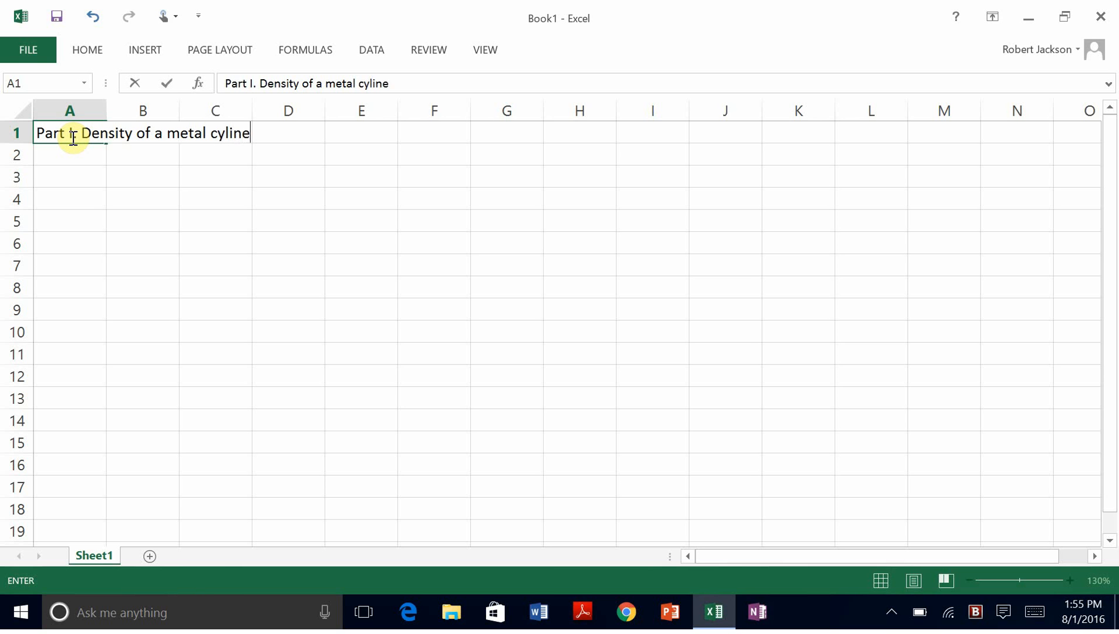
pyautogui.press('BackSpace')
pyautogui.write('der')
pyautogui.press('Return')
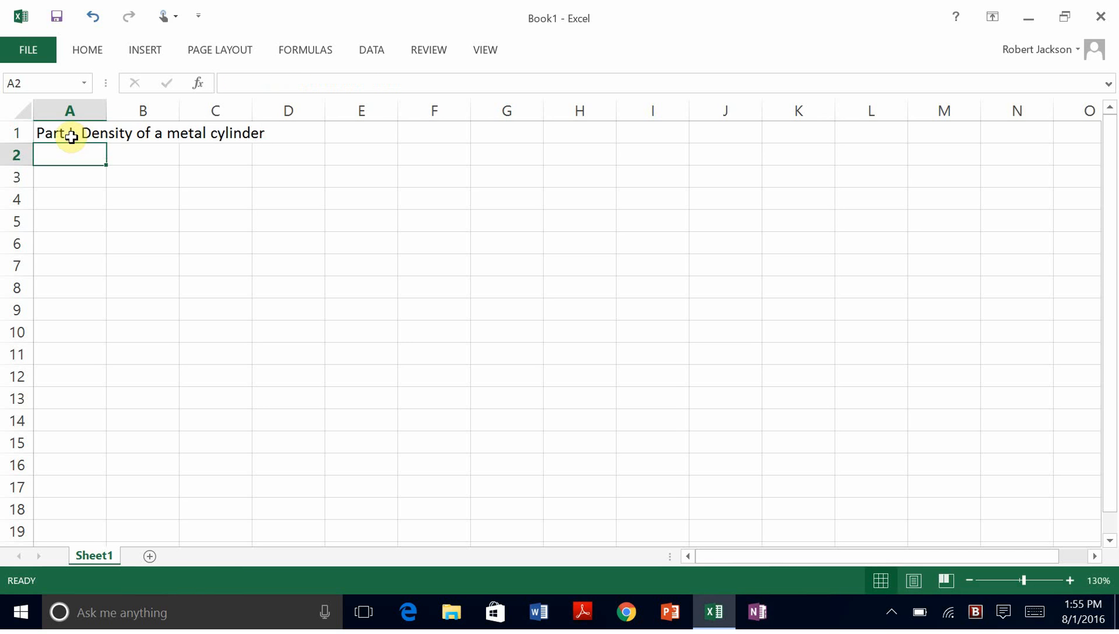
pyautogui.click(71, 136)
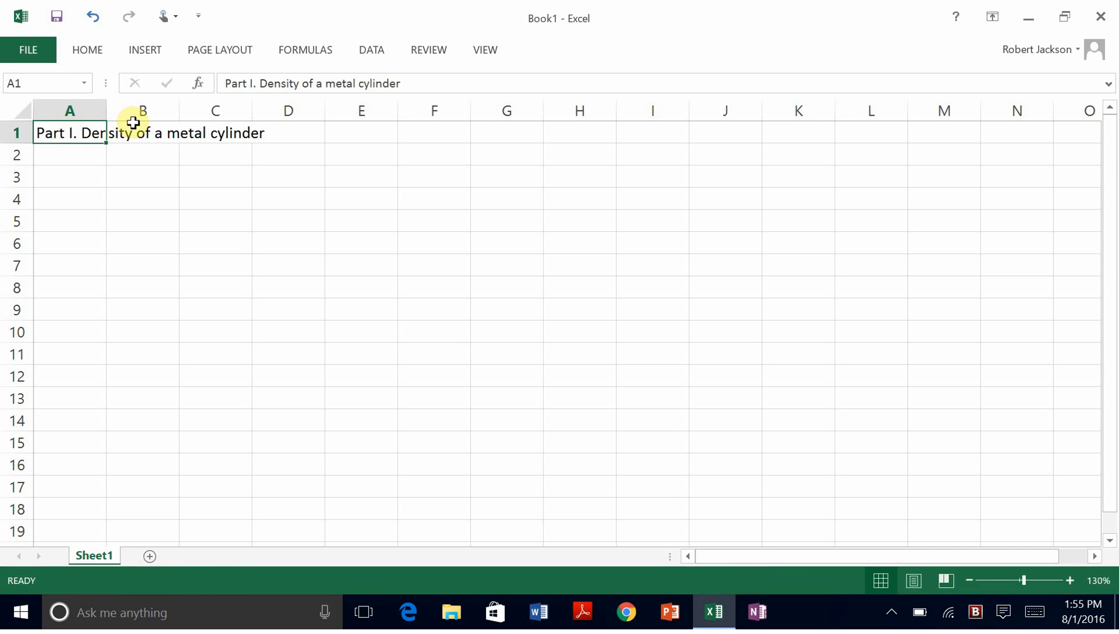
pyautogui.click(358, 135)
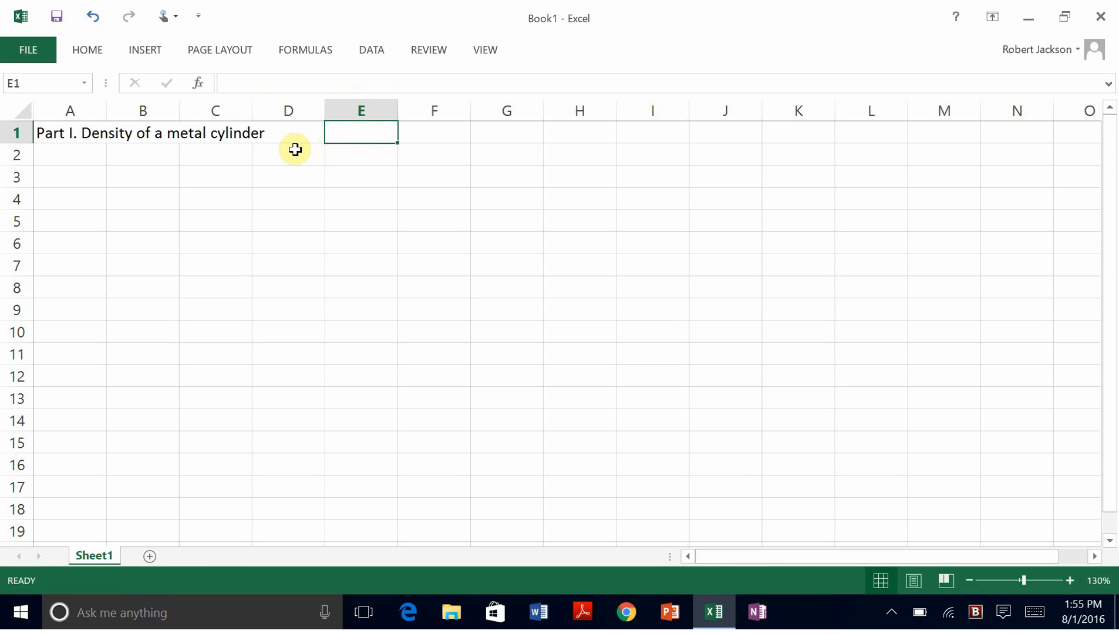
# Step: Enter 'Mass data', 'Mass of the metal cylinder (g)' and 'Average mass of the metal cylinder' in A2:A4
pyautogui.click(61, 154)
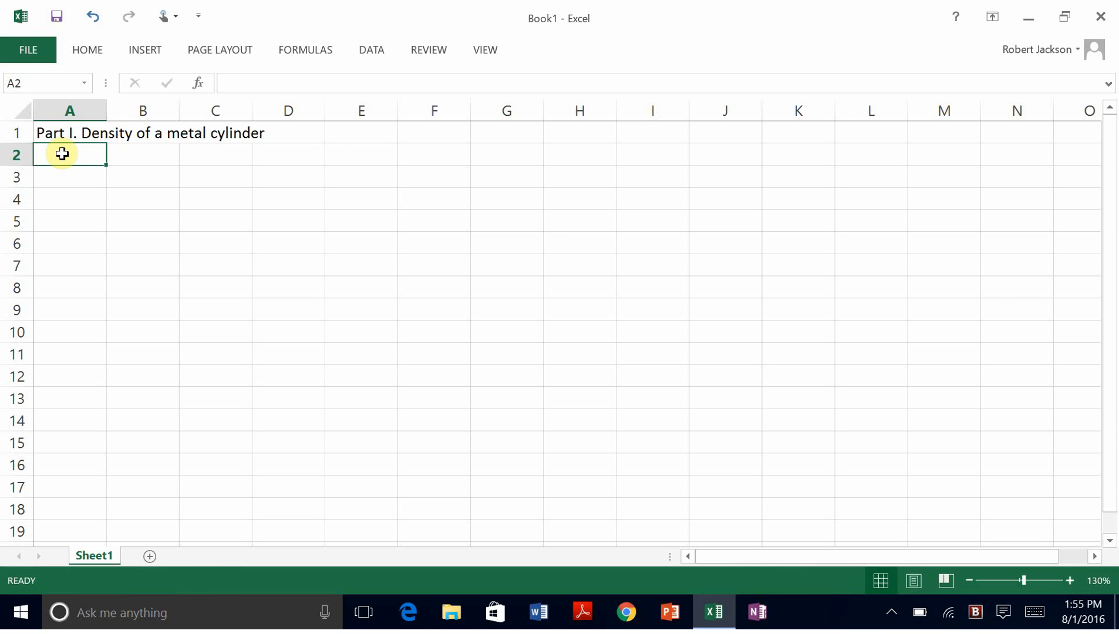
pyautogui.write('Mass dat')
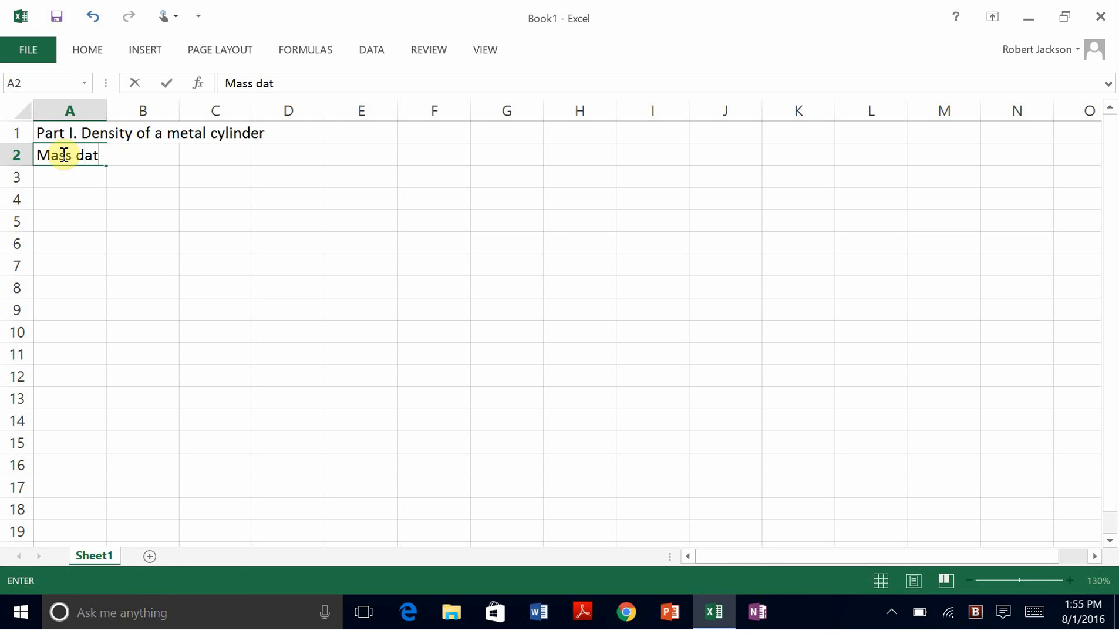
pyautogui.write('a')
pyautogui.press('Return')
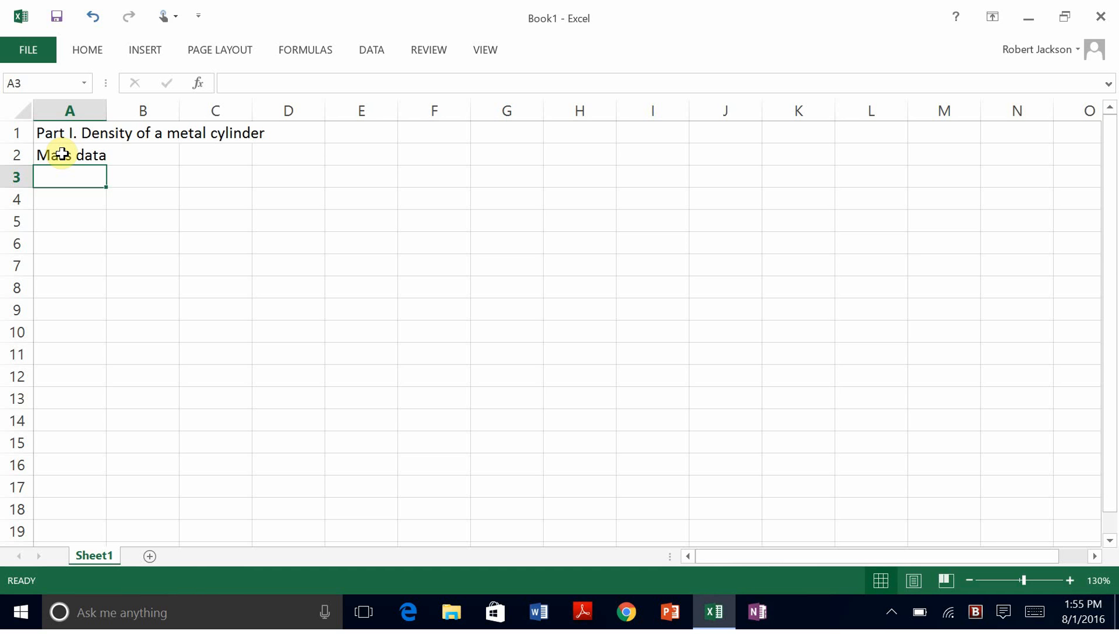
pyautogui.write('Mass')
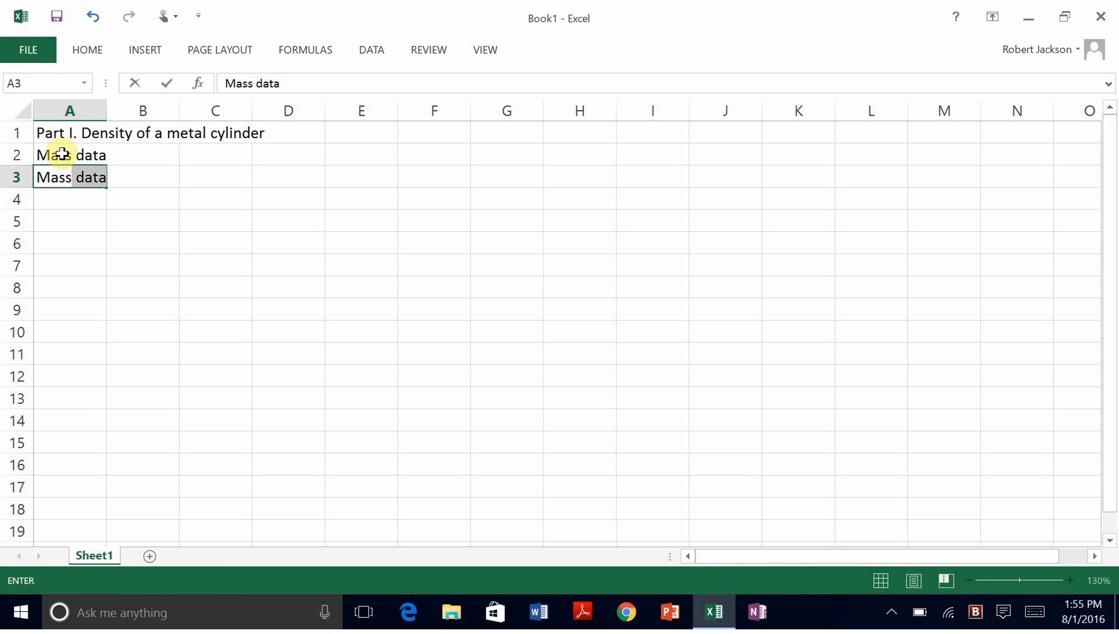
pyautogui.write(' of the metal ')
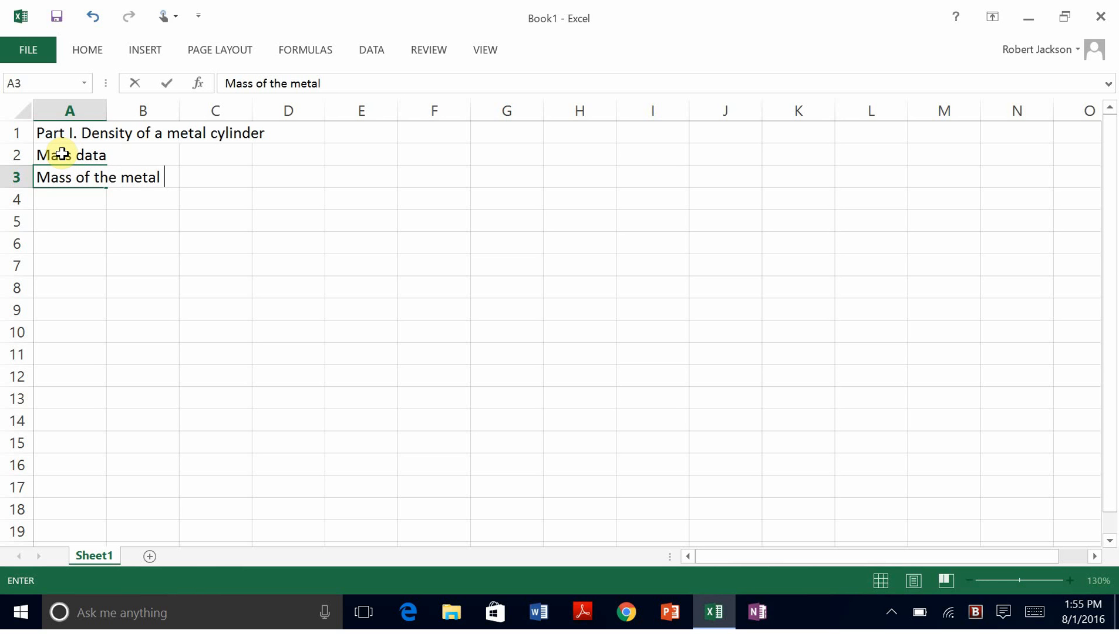
pyautogui.write('cylinde')
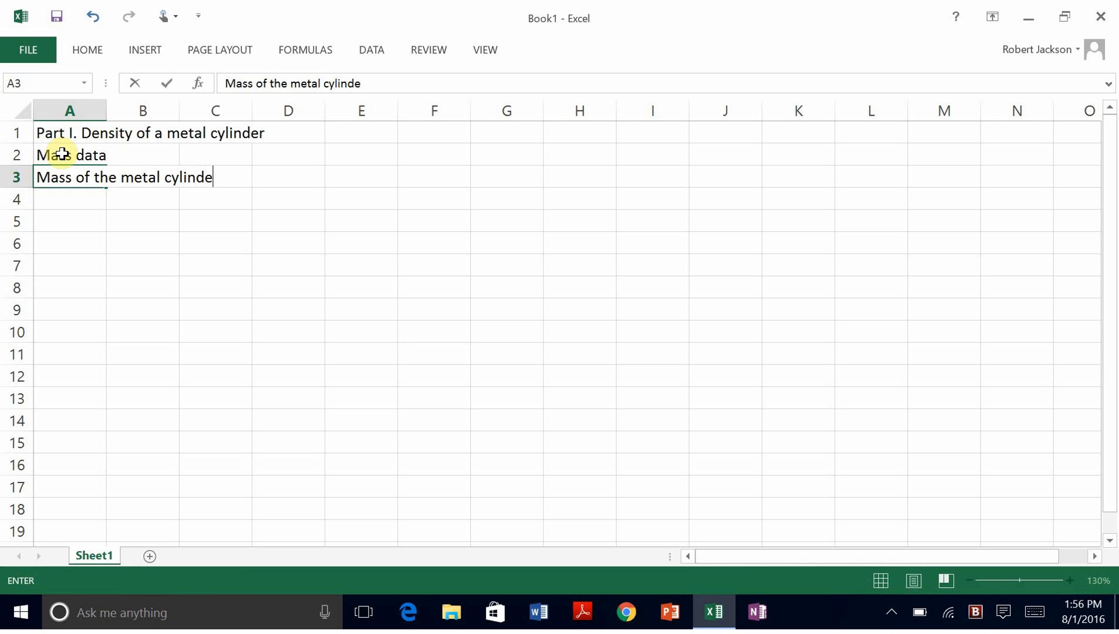
pyautogui.write('r (g)')
pyautogui.press('Return')
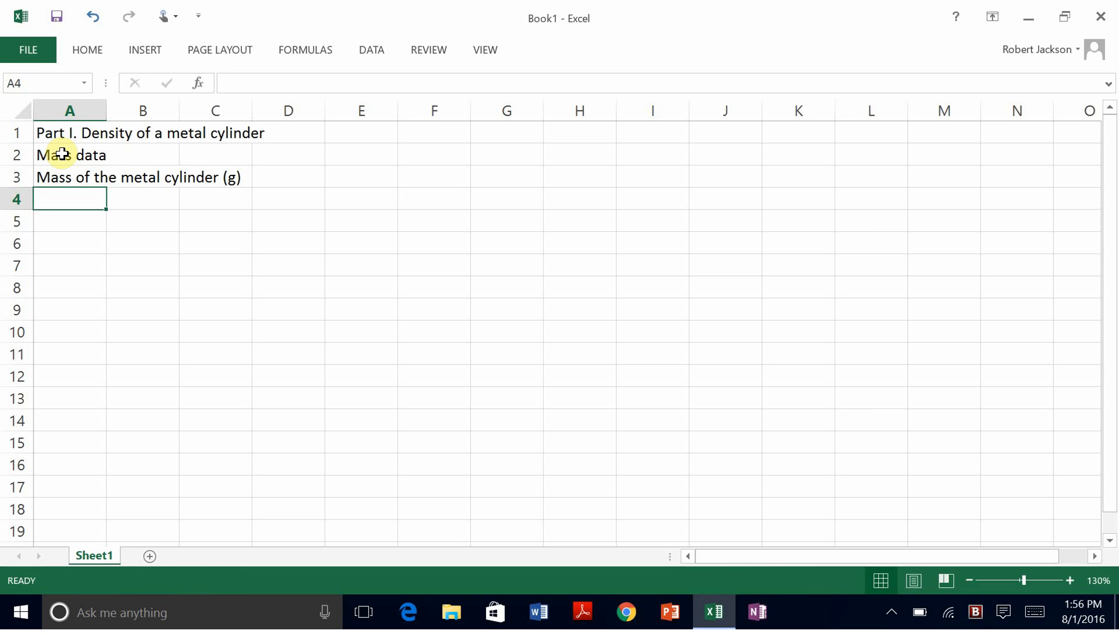
pyautogui.write('Average m')
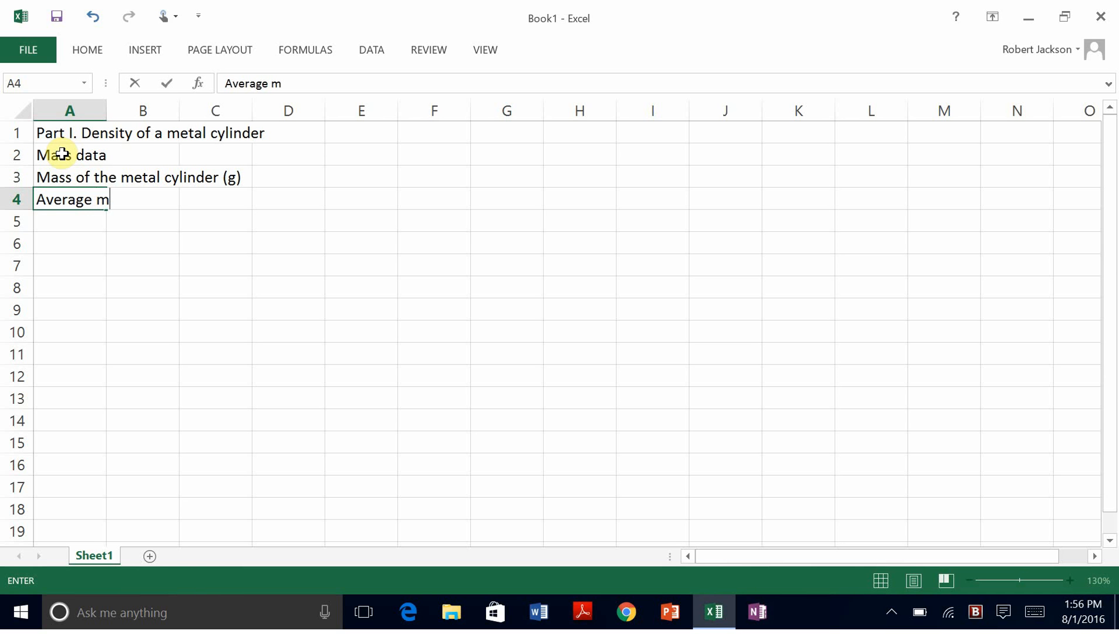
pyautogui.write('ass of the met')
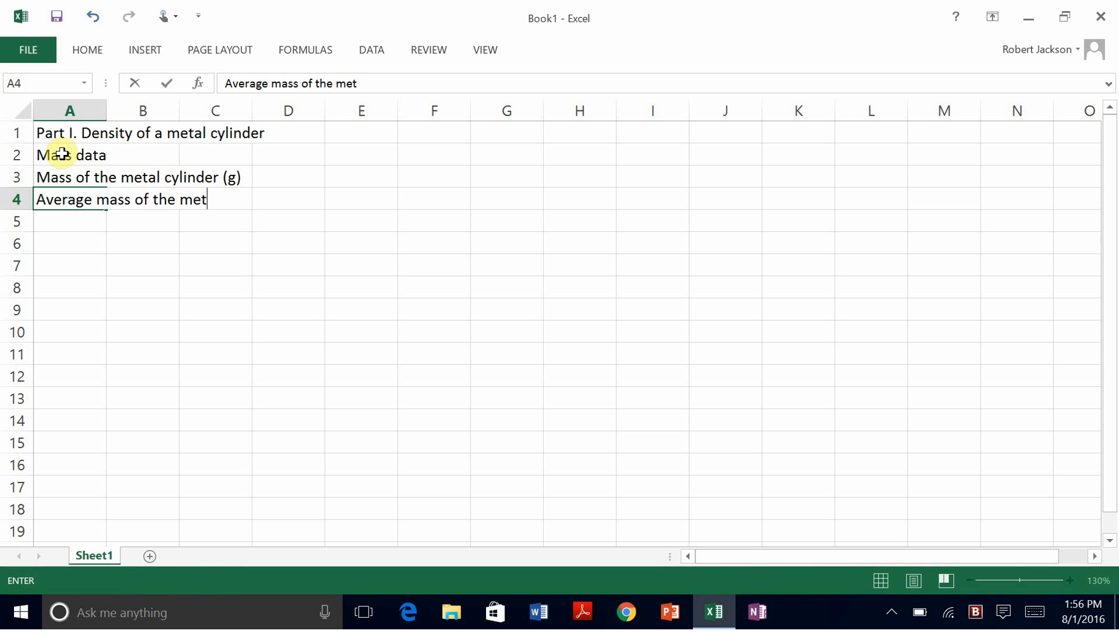
pyautogui.write('al cylinder')
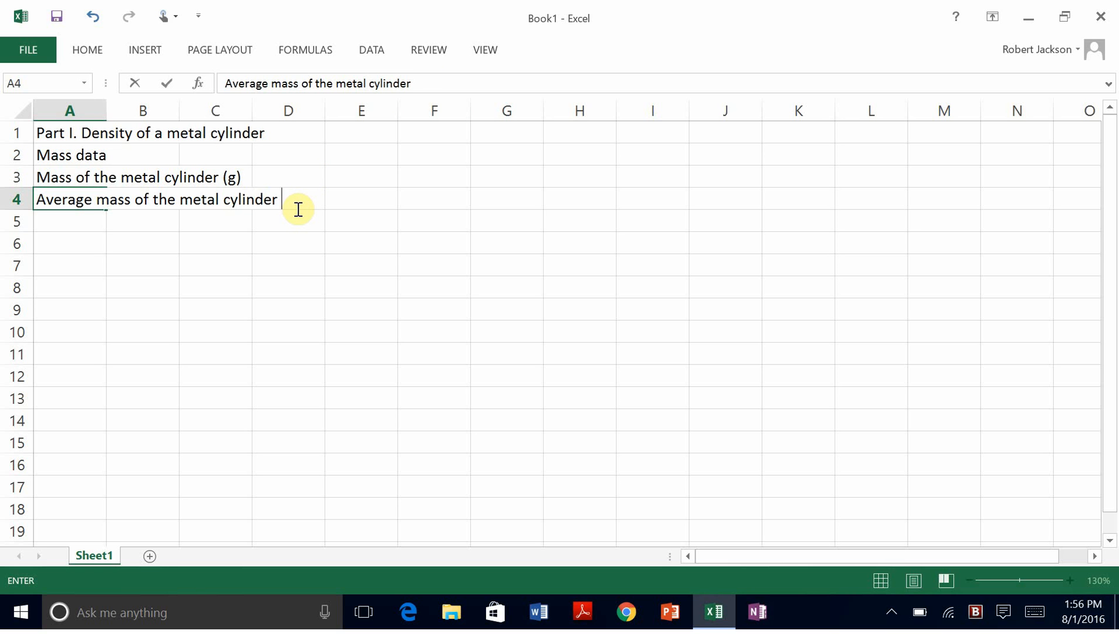
pyautogui.press('Return')
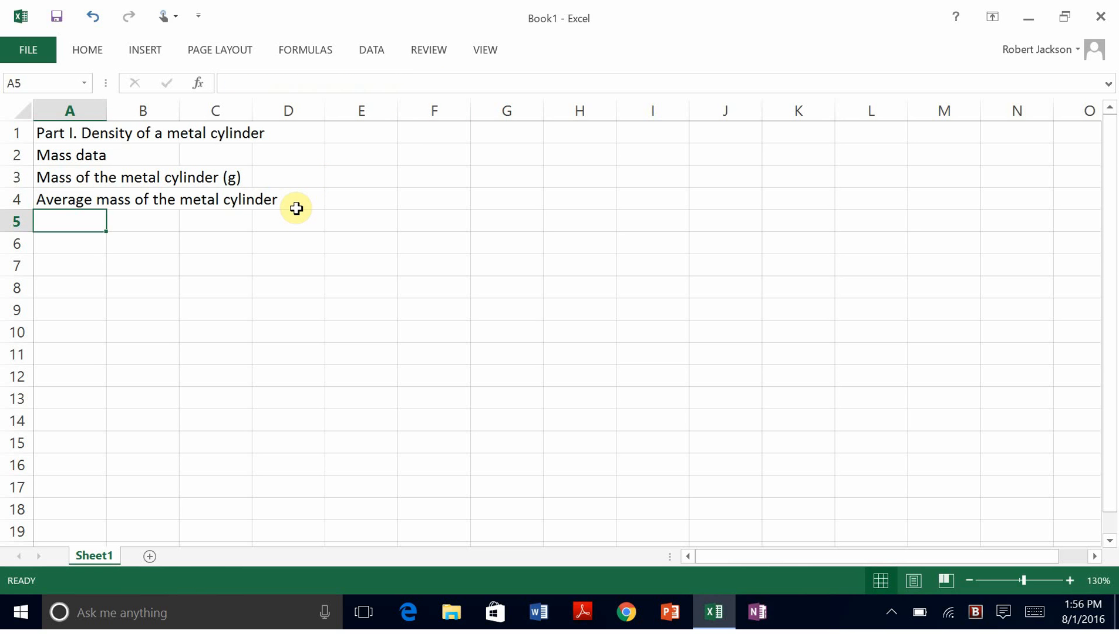
# Step: Undo the accidental '(g)' overwrite of A4 and append ' (g)' to its label instead
pyautogui.click(82, 202)
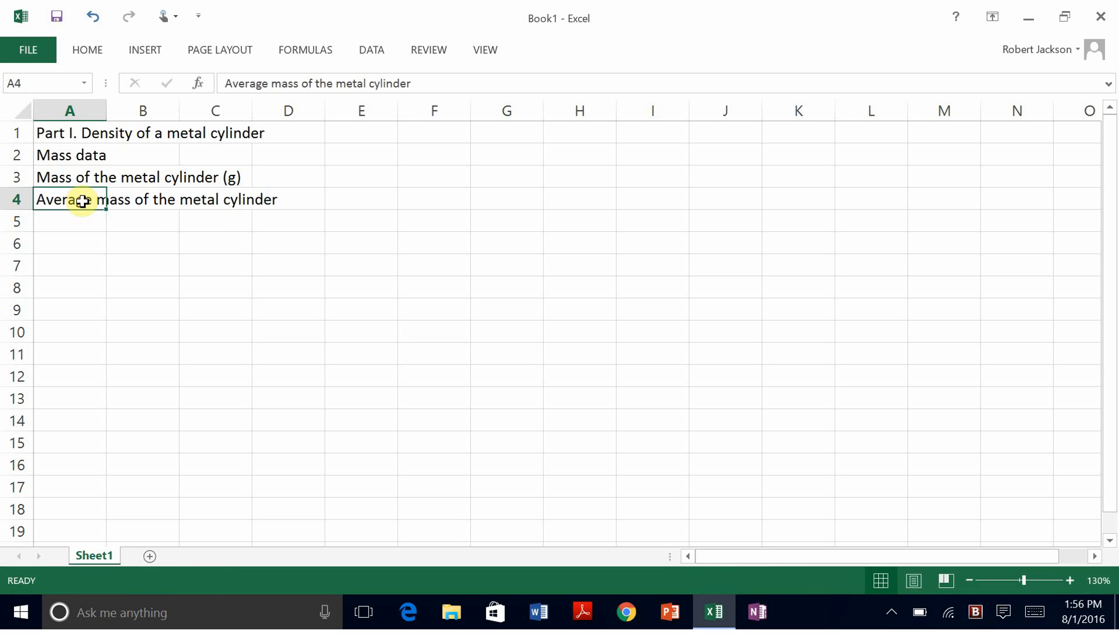
pyautogui.write('(g)')
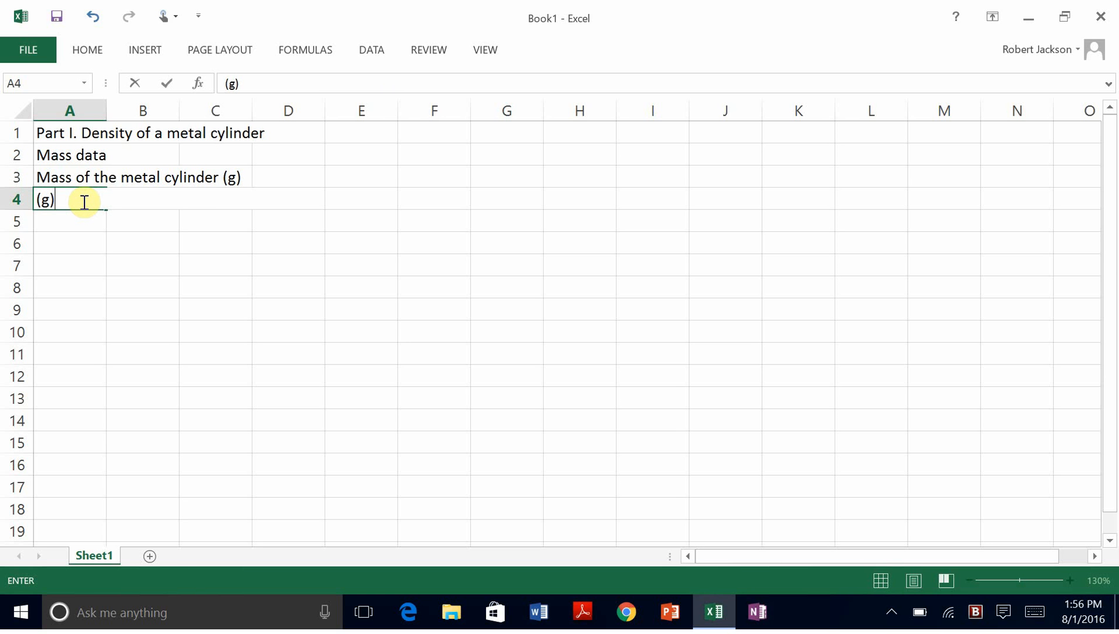
pyautogui.press('Return')
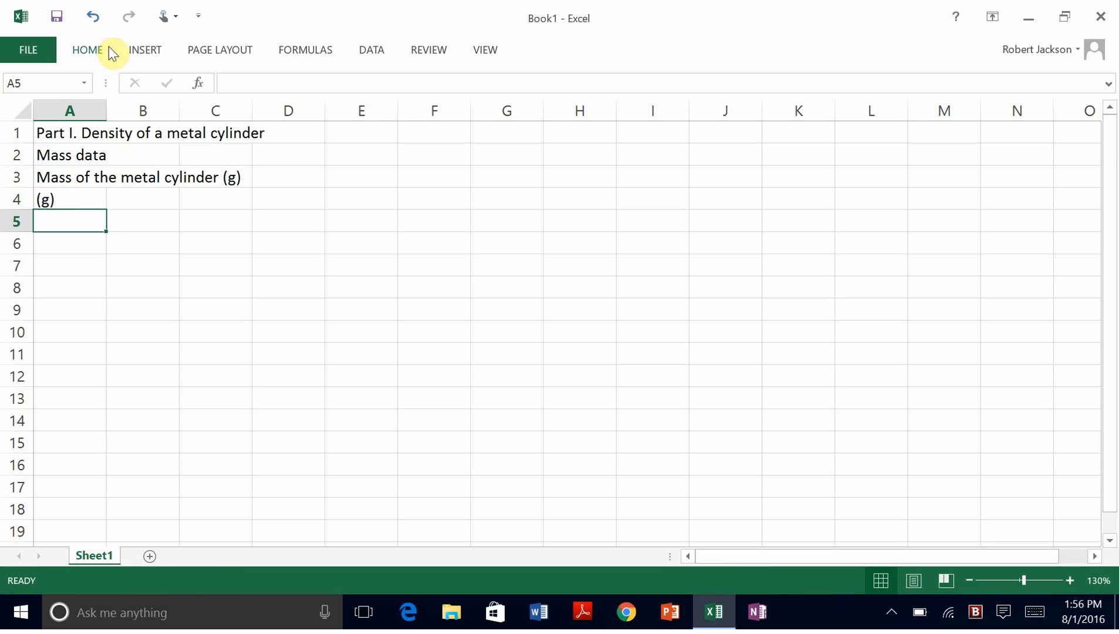
pyautogui.click(94, 14)
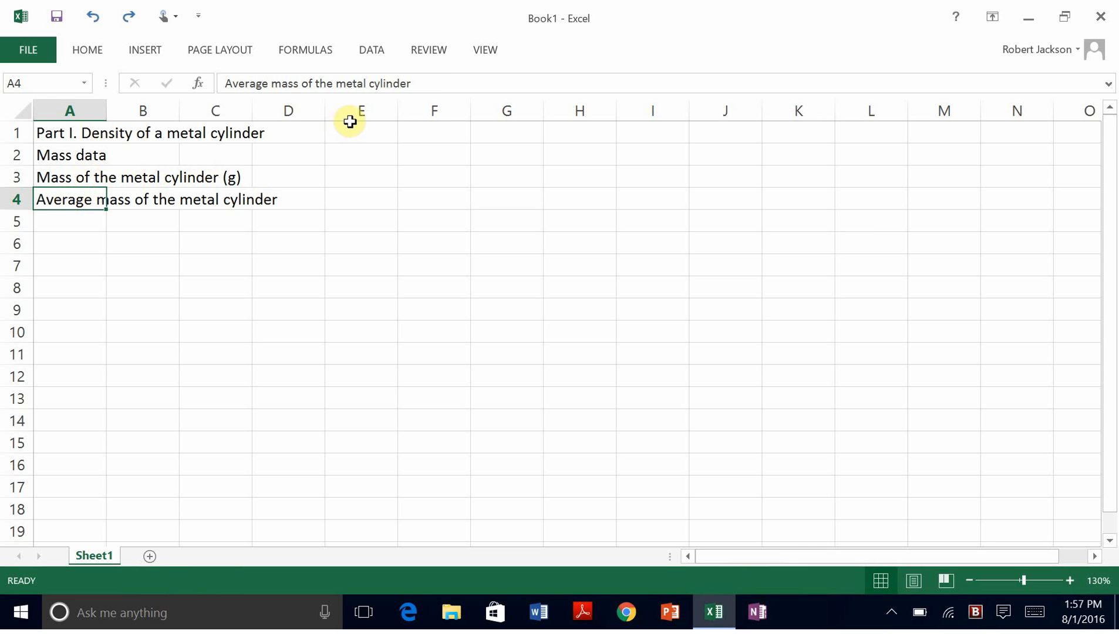
pyautogui.click(440, 85)
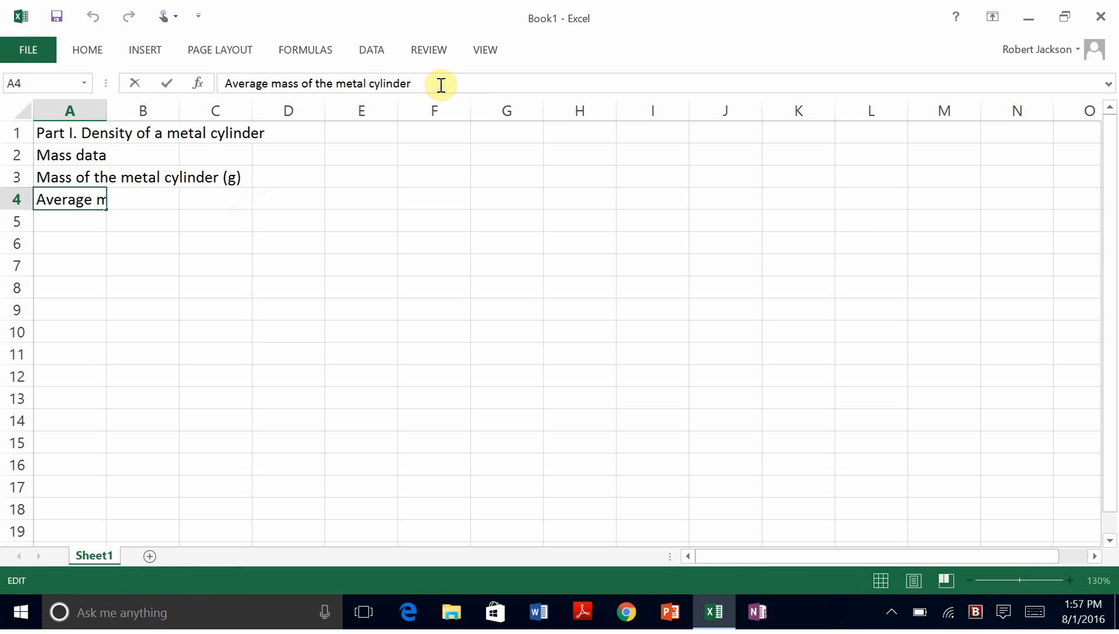
pyautogui.write('(g)')
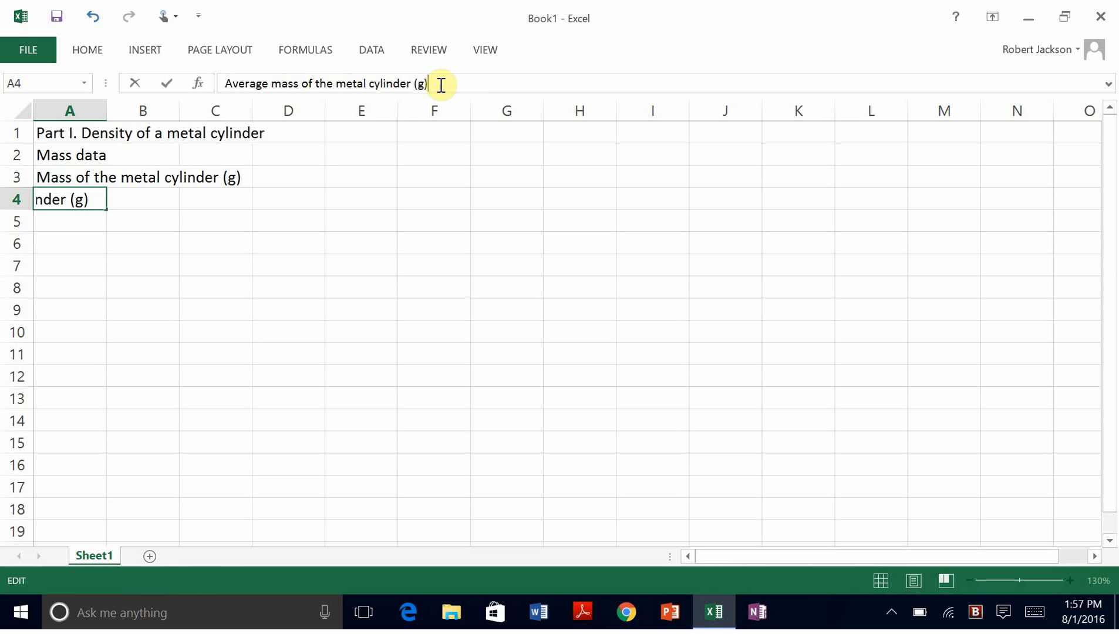
pyautogui.press('Return')
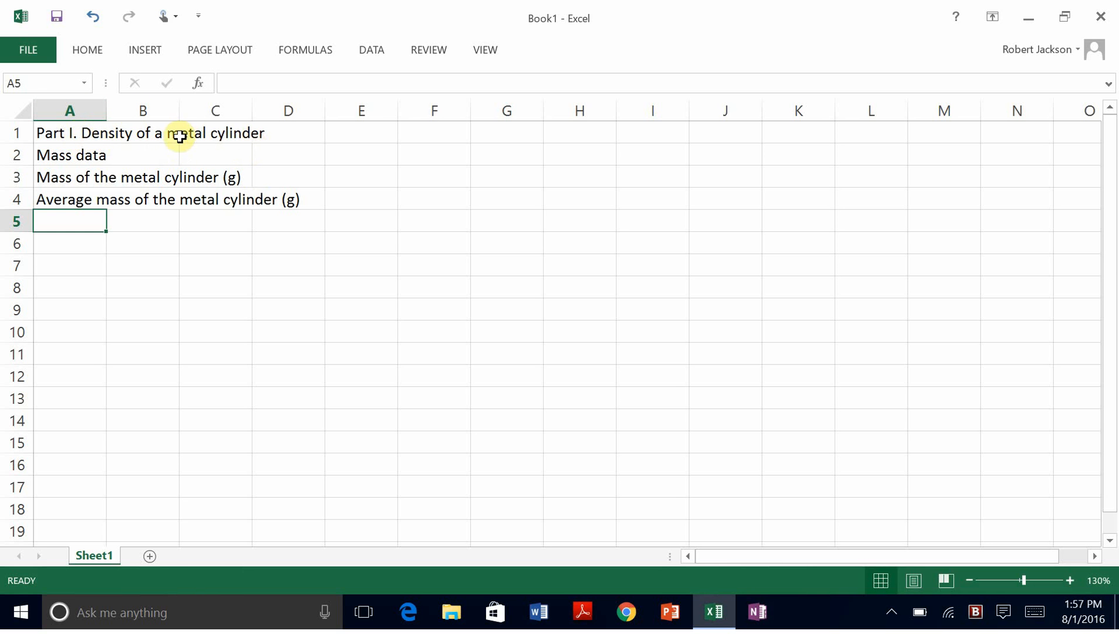
# Step: Widen column A until 'Average mass of the metal cylinder (g)' fits fully
pyautogui.click(86, 109)
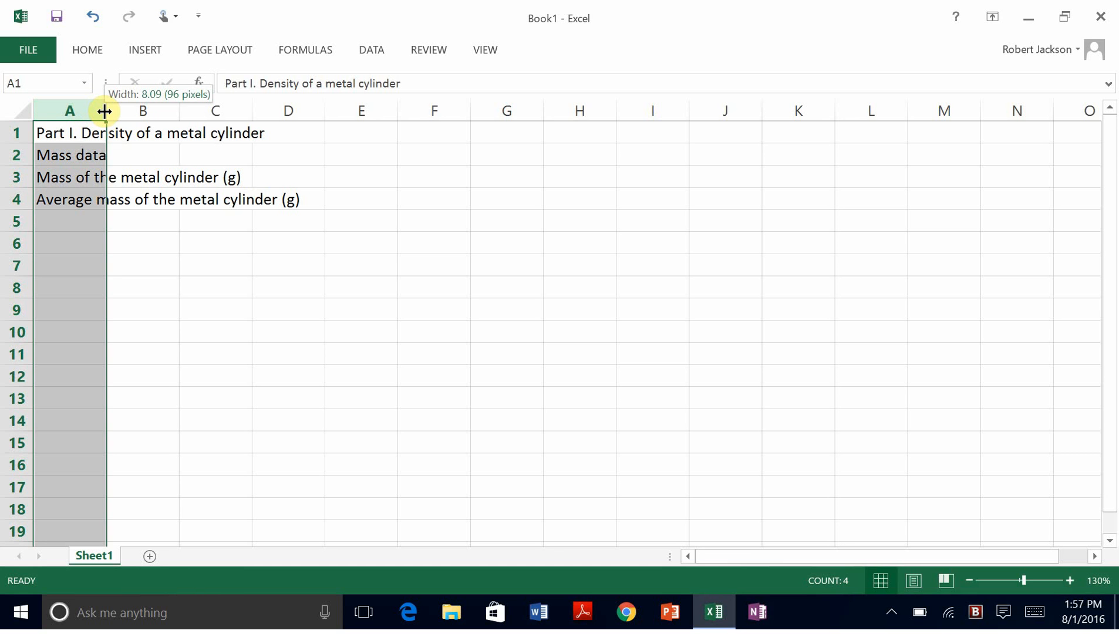
pyautogui.moveTo(104, 112); pyautogui.dragTo(107, 112)
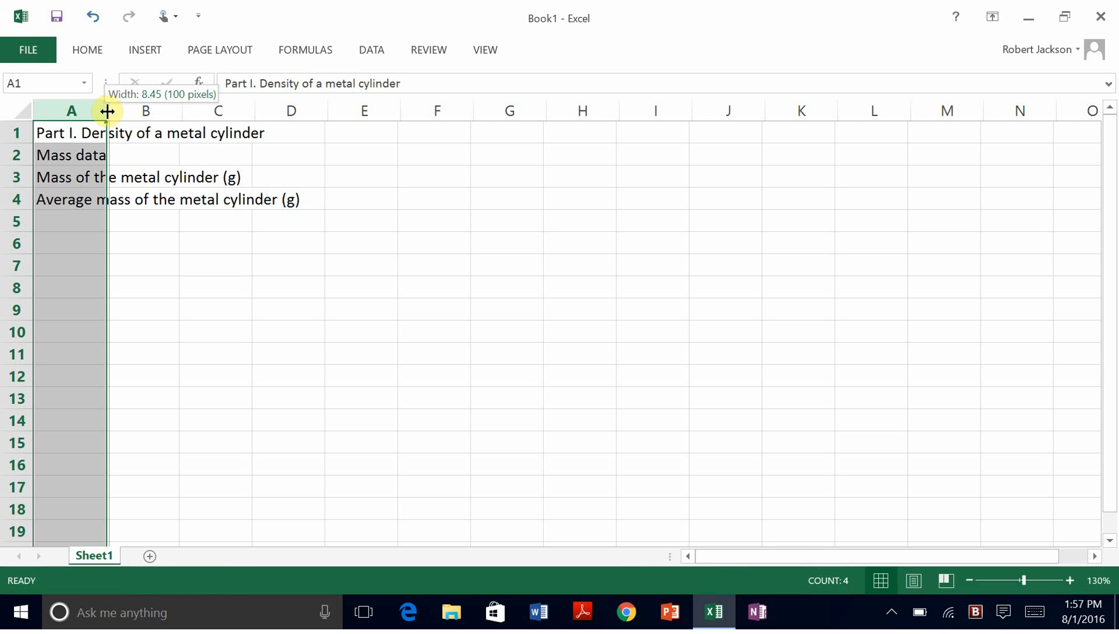
pyautogui.moveTo(107, 111); pyautogui.dragTo(313, 109)
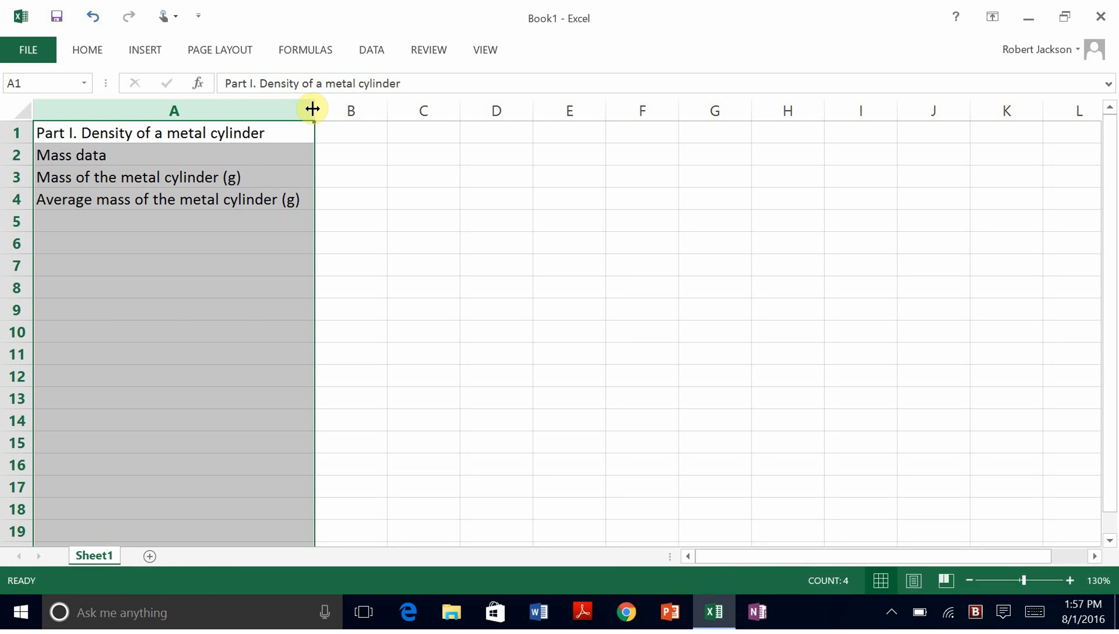
pyautogui.press('Down')
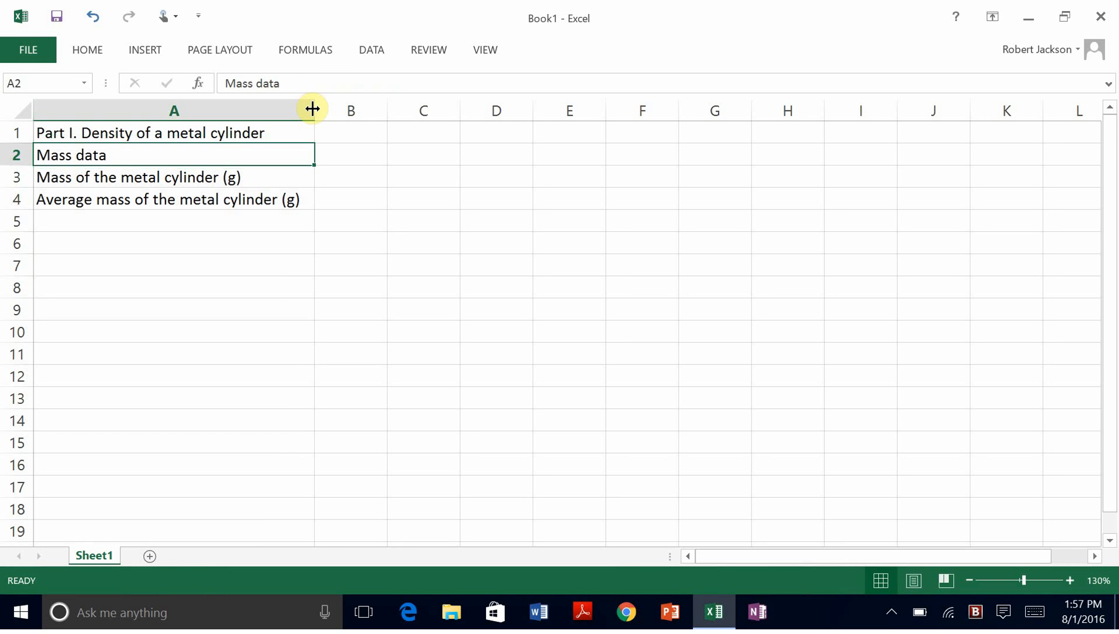
pyautogui.press('Right')
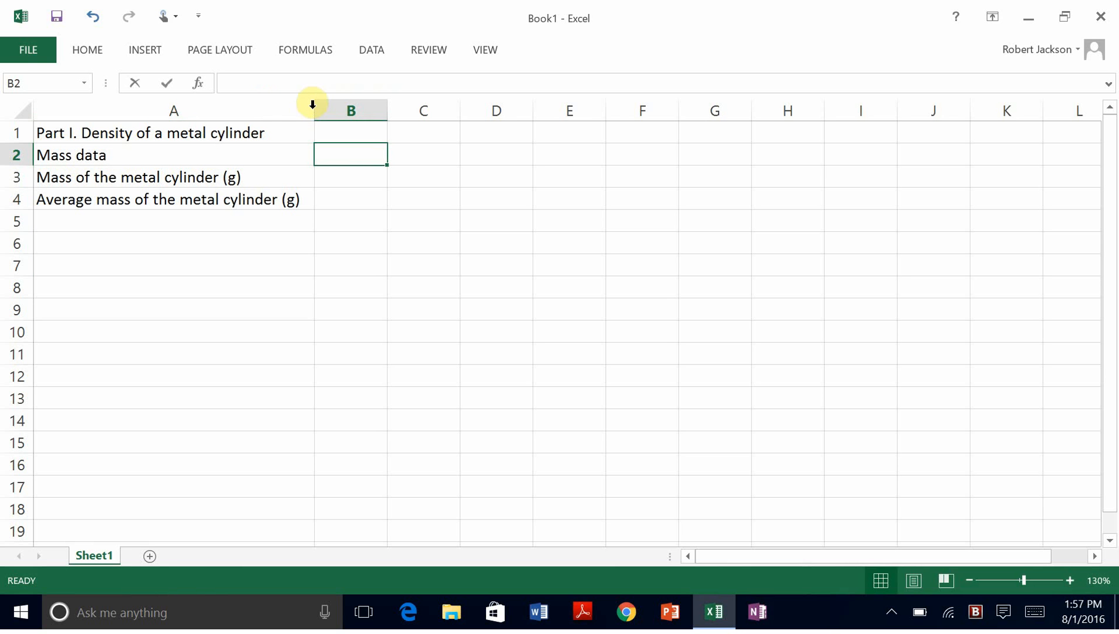
# Step: Enter the headers Trial 1, Trial 2 and Trial 4 in B2:D2
pyautogui.write('Trial 1')
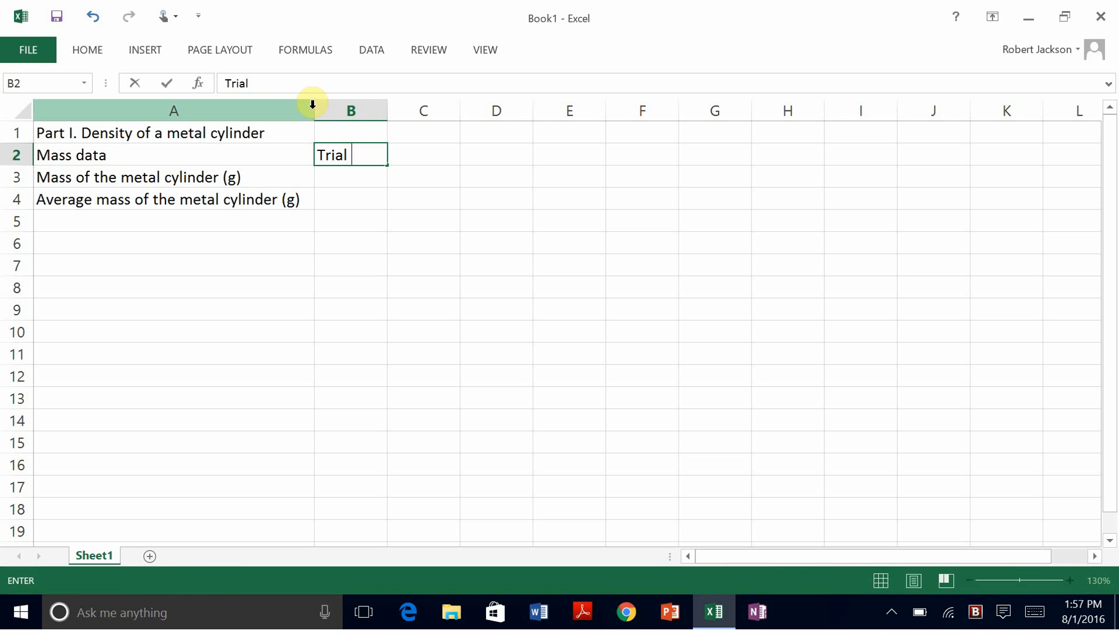
pyautogui.press('Tab')
pyautogui.write('Trial 2')
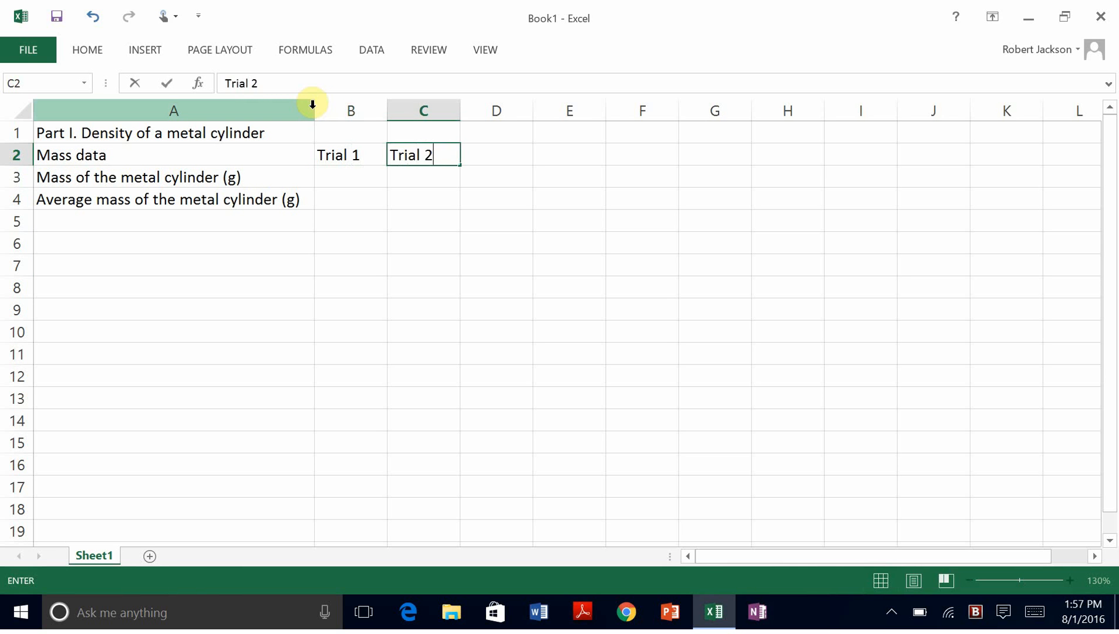
pyautogui.press('Tab')
pyautogui.write('Tr')
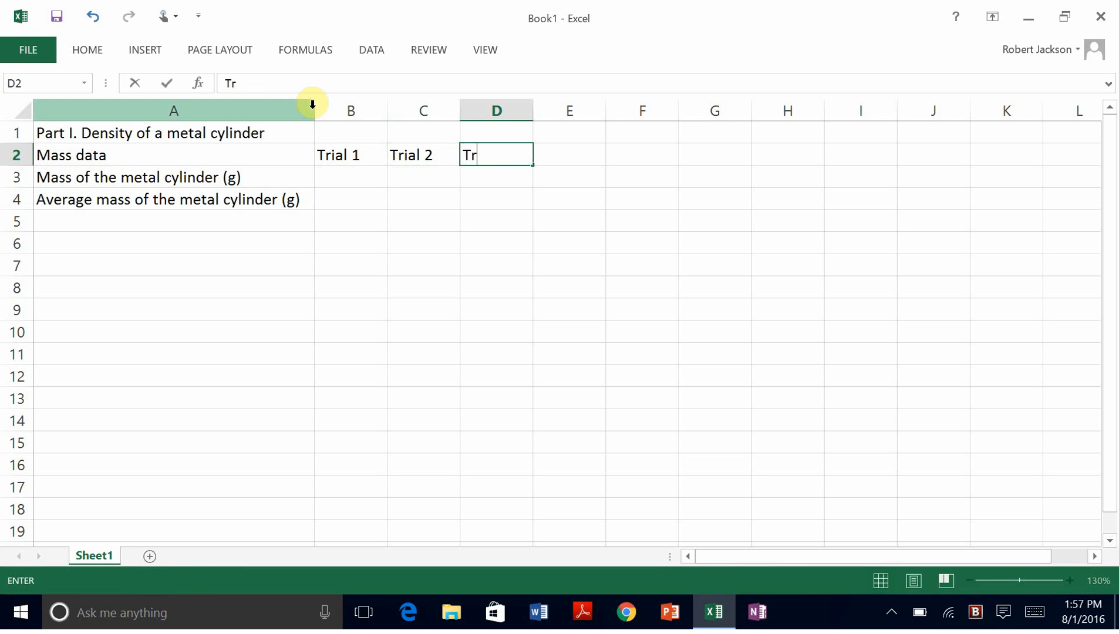
pyautogui.write('ial 4')
pyautogui.press('Return')
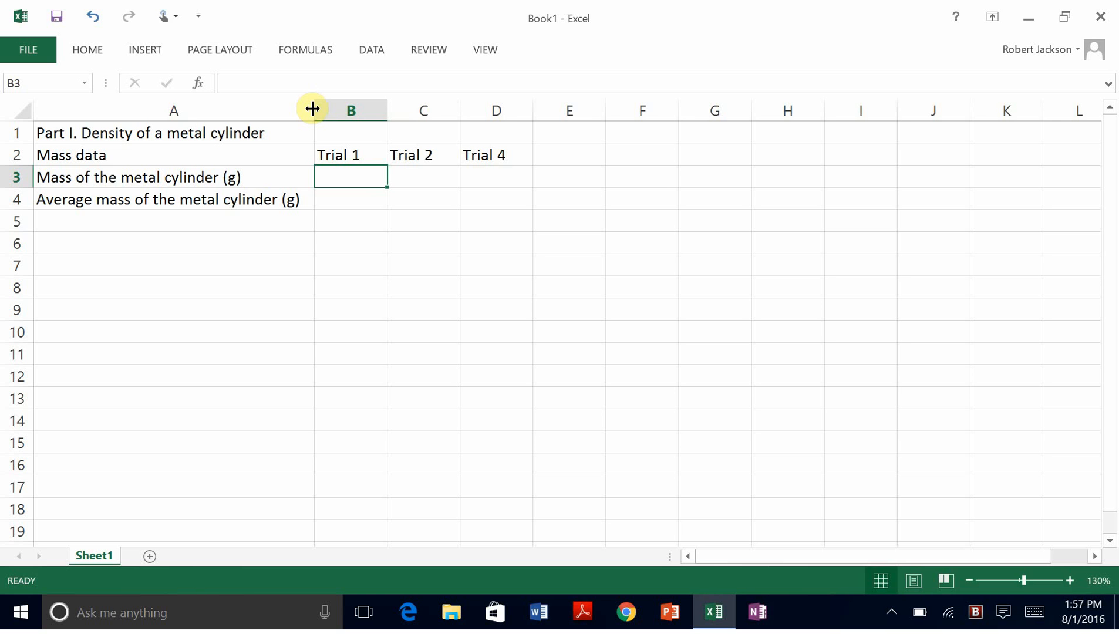
# Step: Enter the masses 23.4582, 23.4584 and 23.4580 in B3:D3
pyautogui.write('23.')
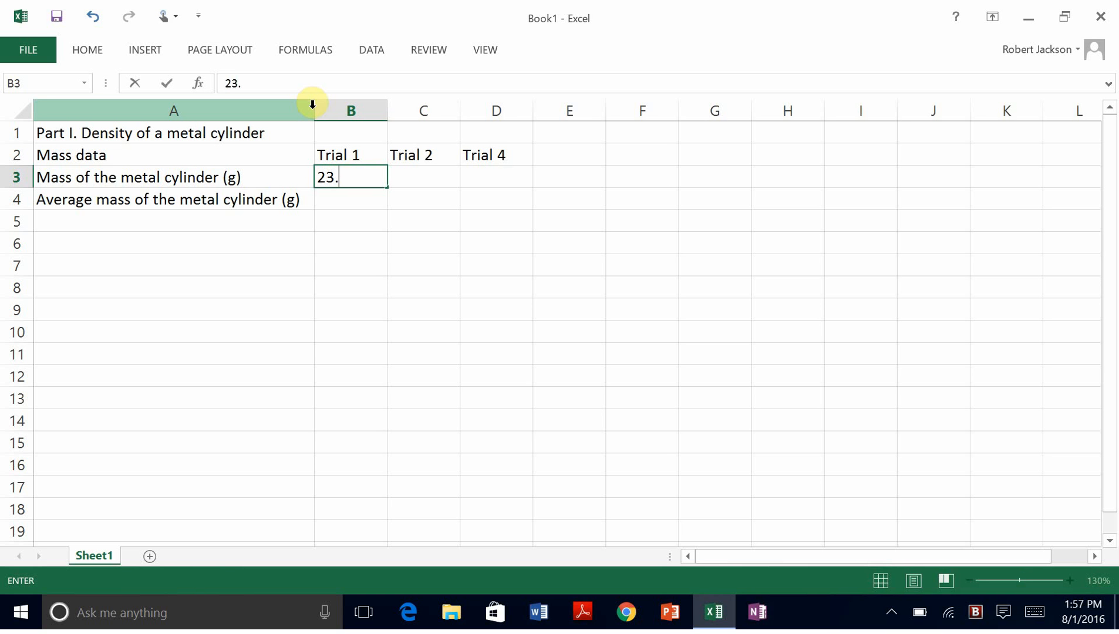
pyautogui.write('4582')
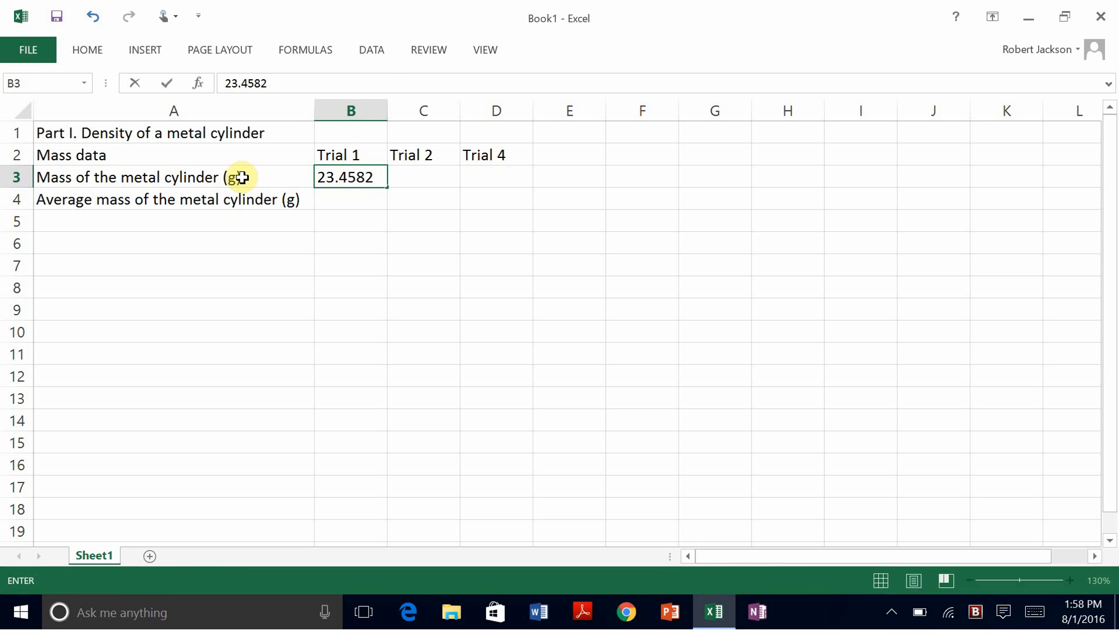
pyautogui.press('Return')
pyautogui.press('Up')
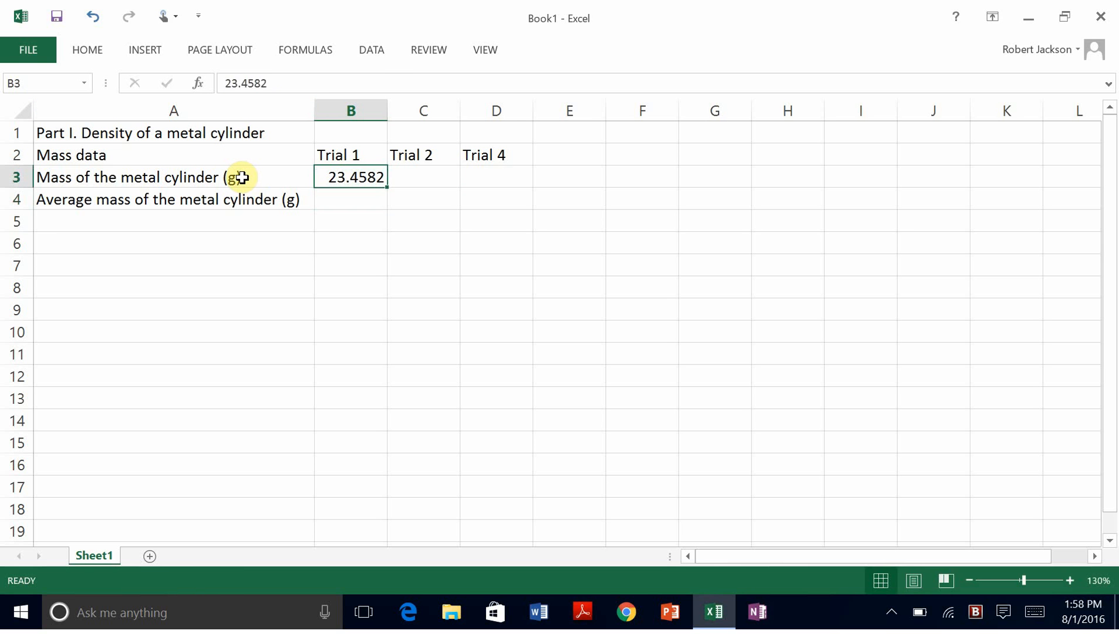
pyautogui.press('Right')
pyautogui.write('23')
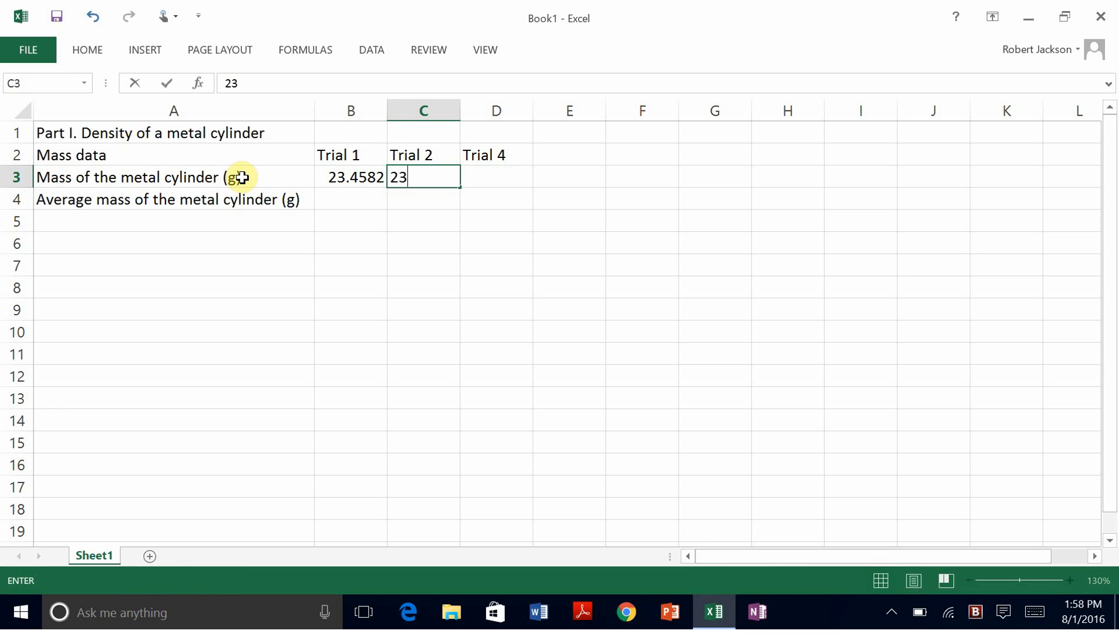
pyautogui.write('.4584')
pyautogui.click(497, 179)
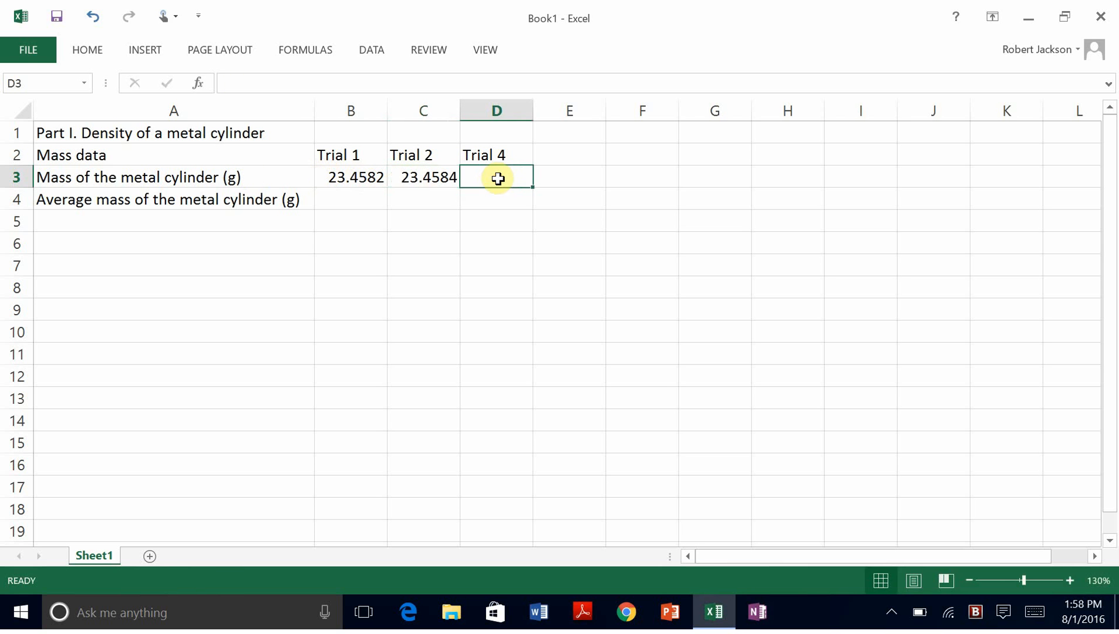
pyautogui.write('23')
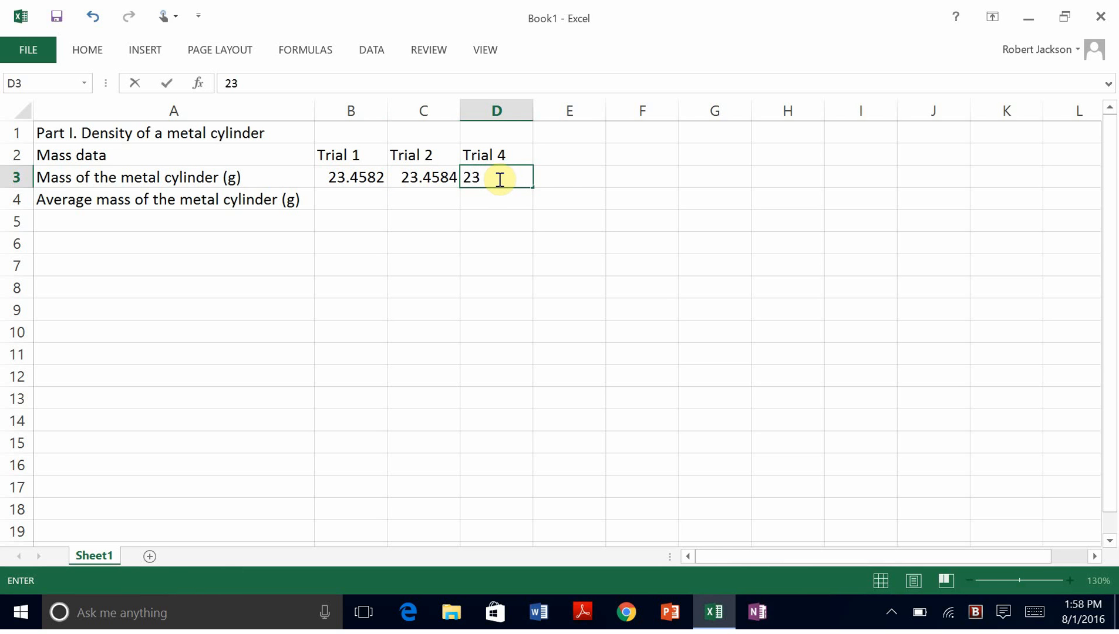
pyautogui.write('.4580')
pyautogui.press('Return')
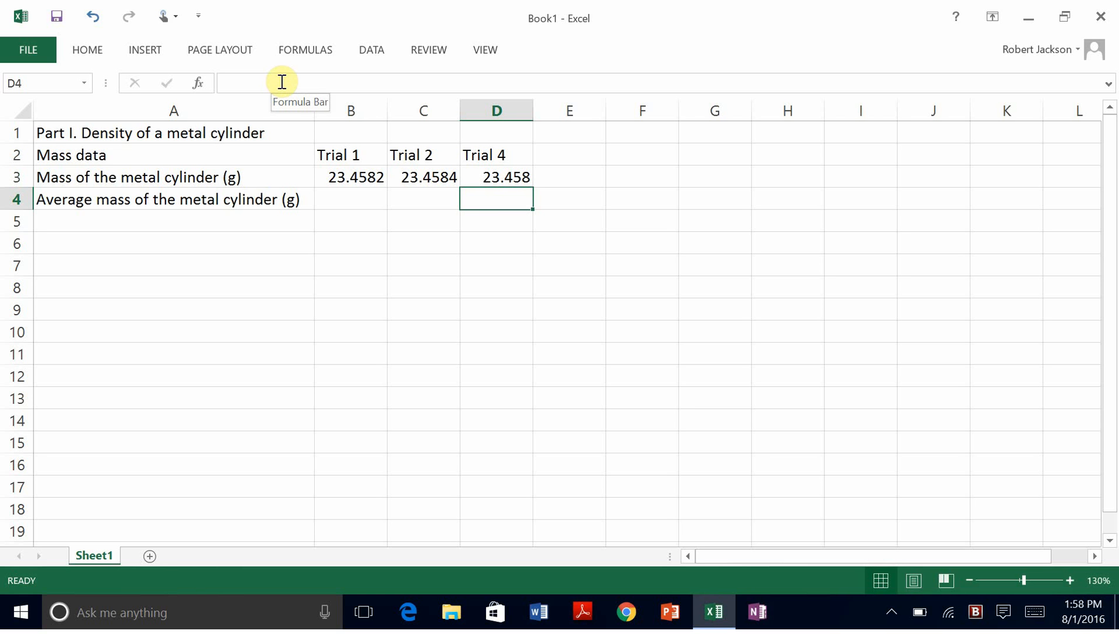
pyautogui.click(486, 181)
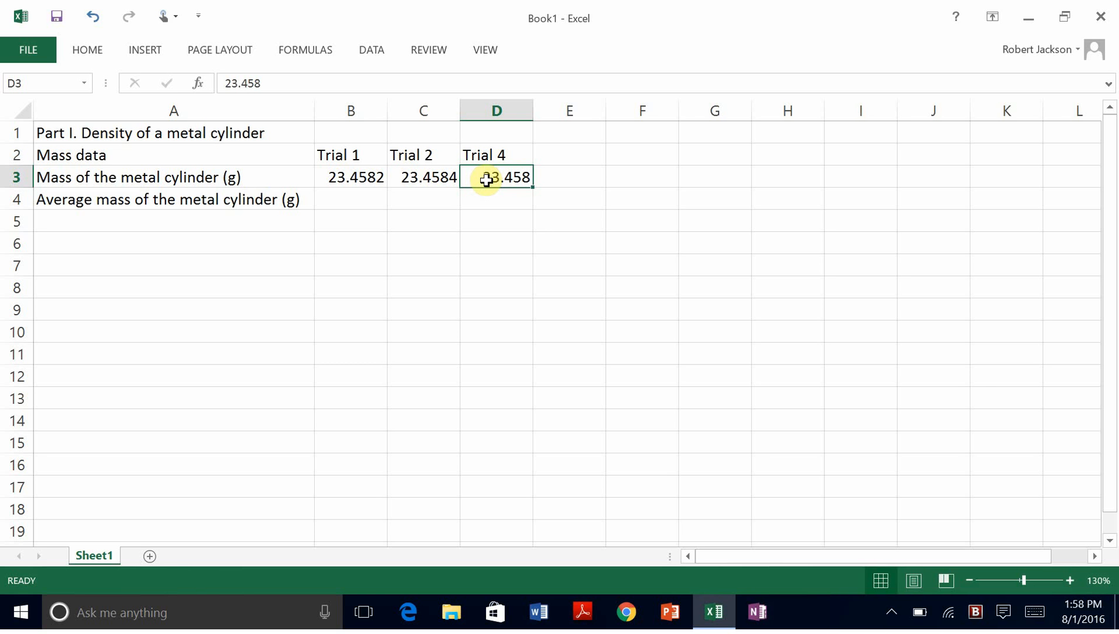
# Step: Format D3 as Number with four decimal places
pyautogui.click(82, 51)
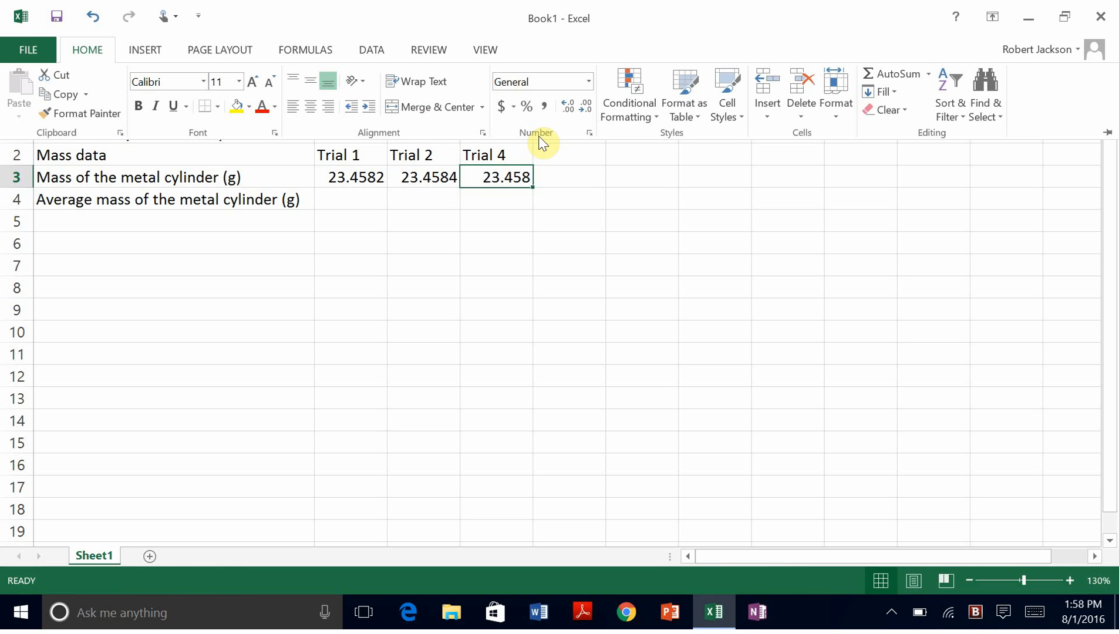
pyautogui.click(590, 82)
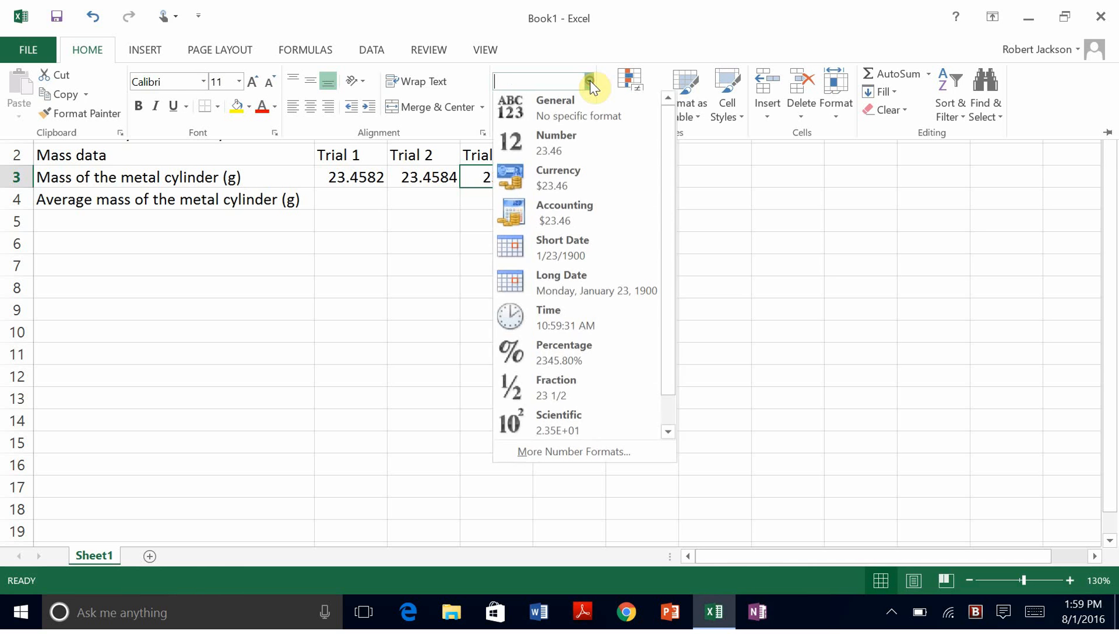
pyautogui.click(556, 143)
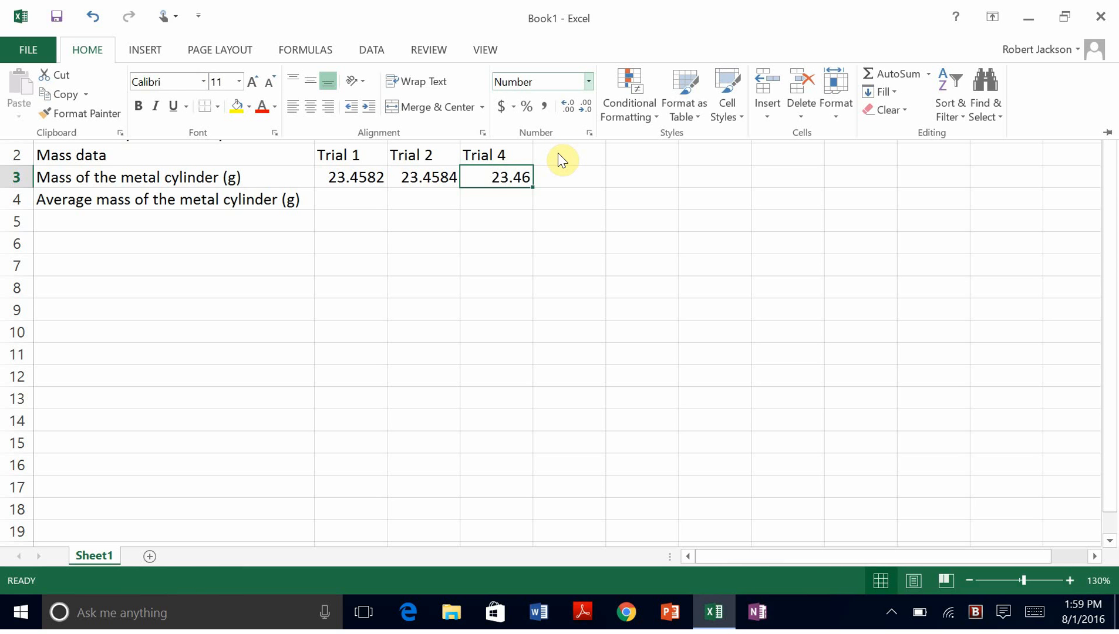
pyautogui.click(569, 107)
pyautogui.click(569, 107)
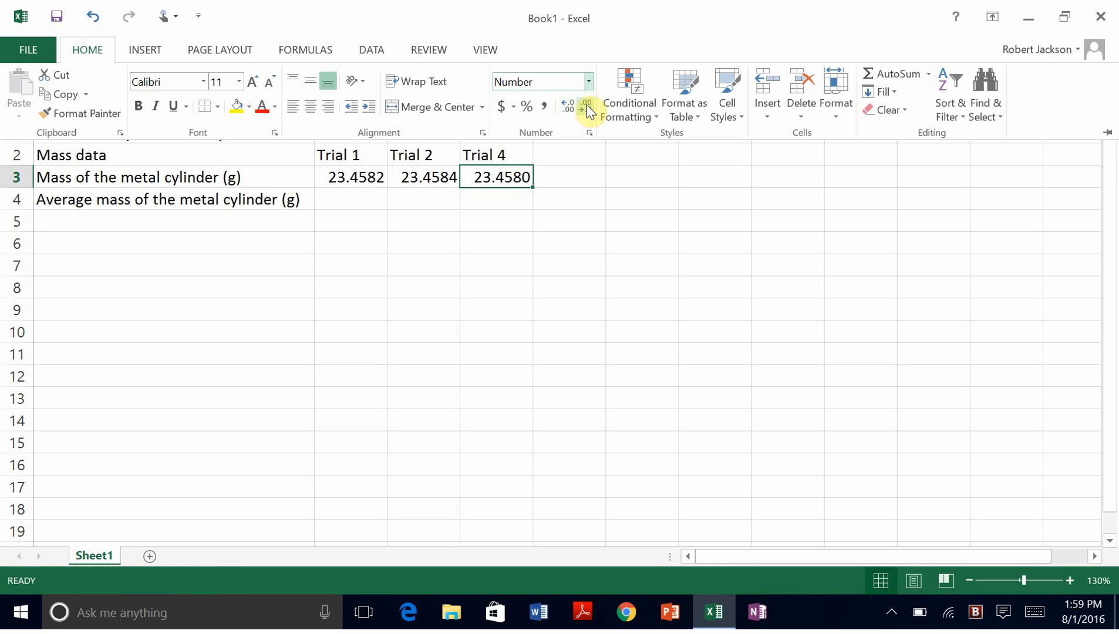
pyautogui.click(587, 108)
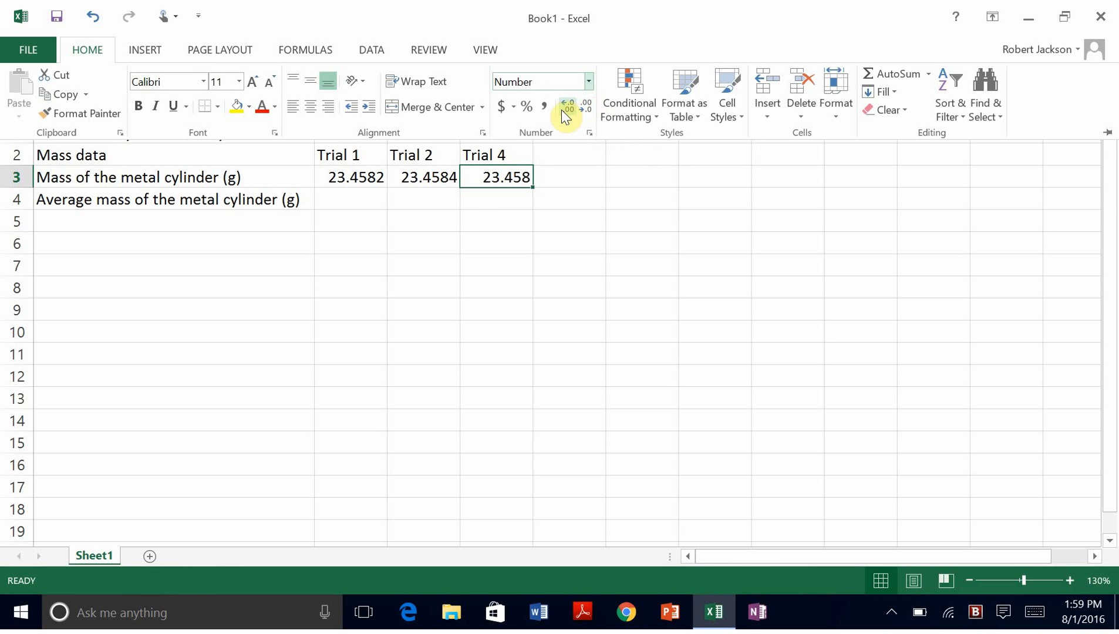
pyautogui.click(563, 109)
pyautogui.click(496, 230)
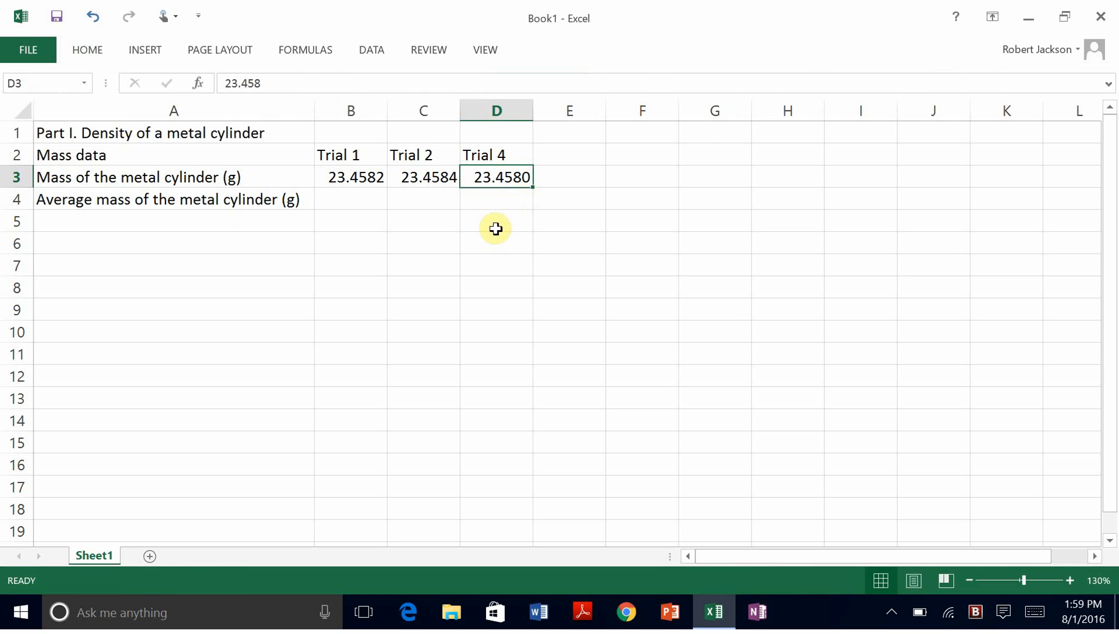
# Step: Apply Number format with four decimals to all three masses in B3:D3
pyautogui.moveTo(338, 176); pyautogui.dragTo(480, 176)
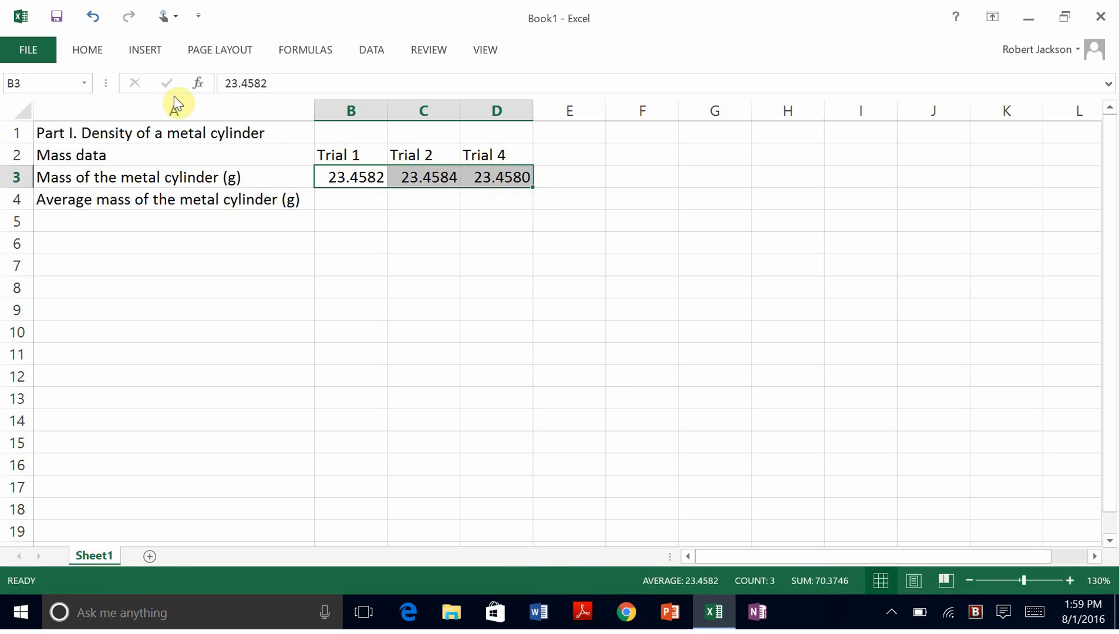
pyautogui.click(92, 53)
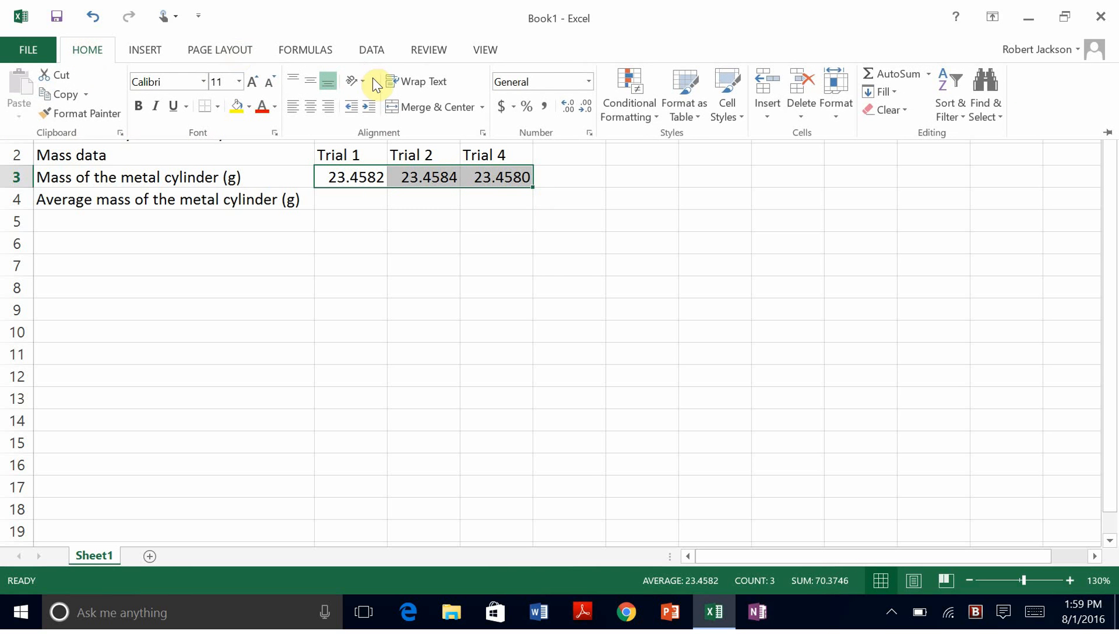
pyautogui.click(589, 82)
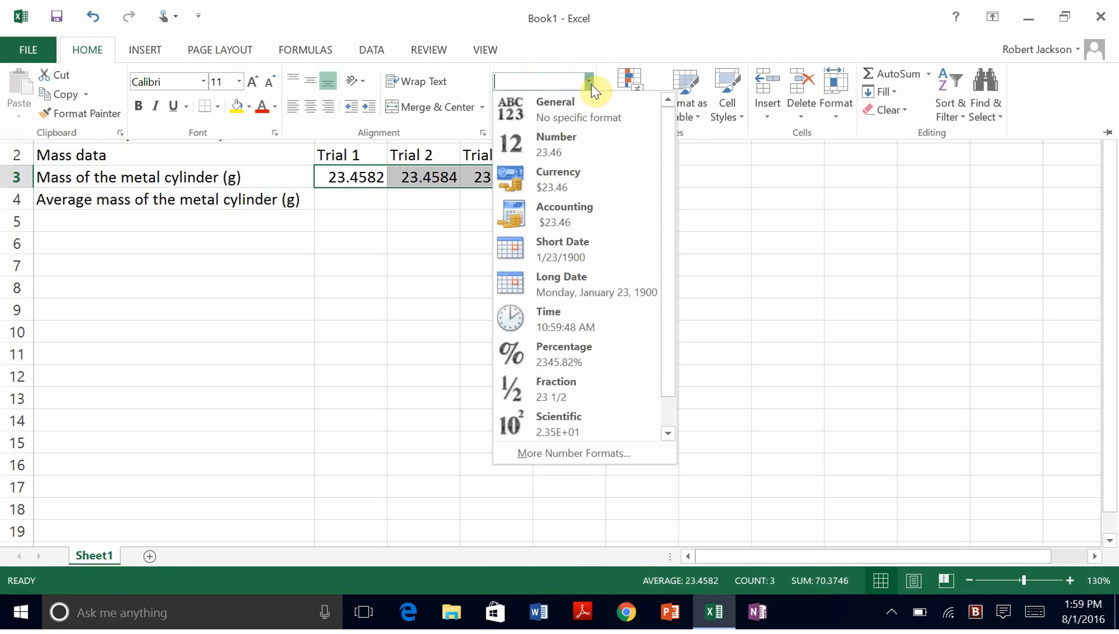
pyautogui.click(560, 152)
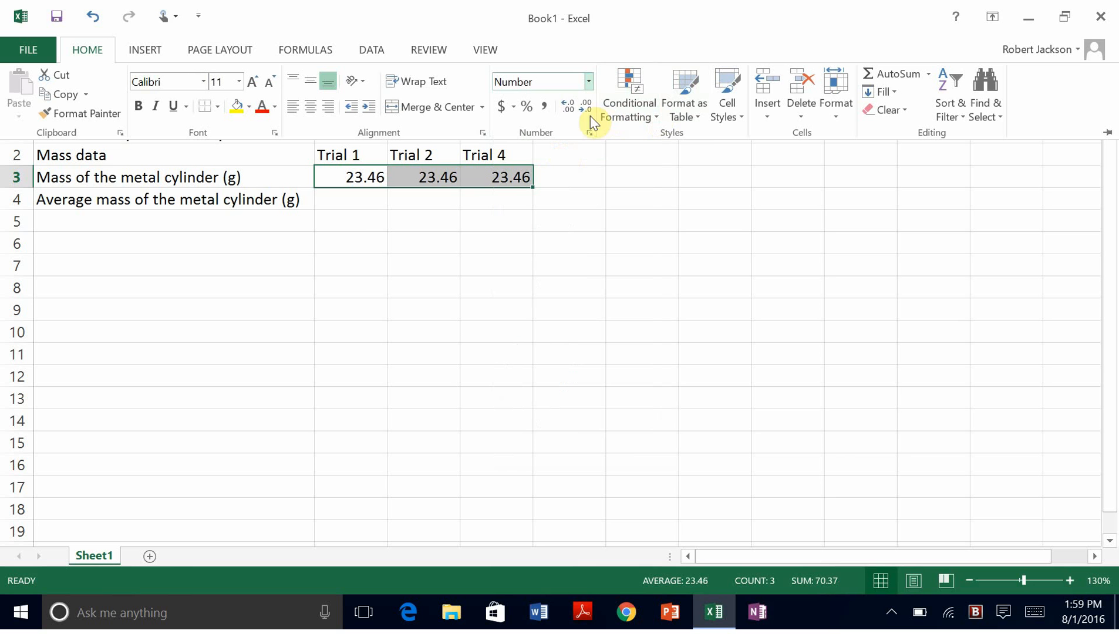
pyautogui.click(567, 110)
pyautogui.click(569, 111)
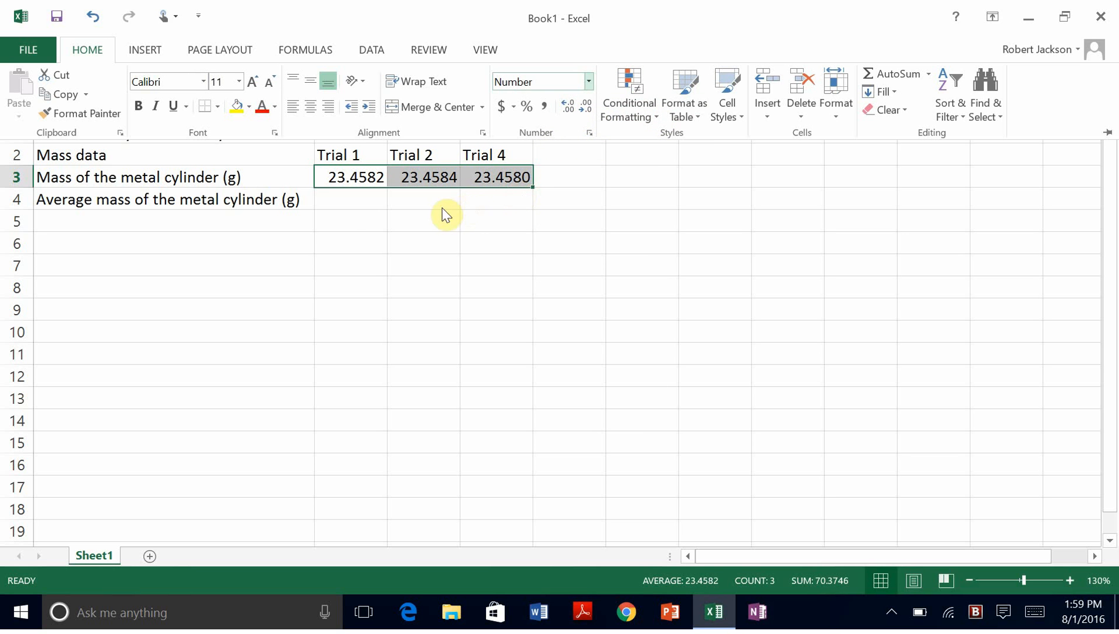
pyautogui.hotkey('ctrl', 'F1')
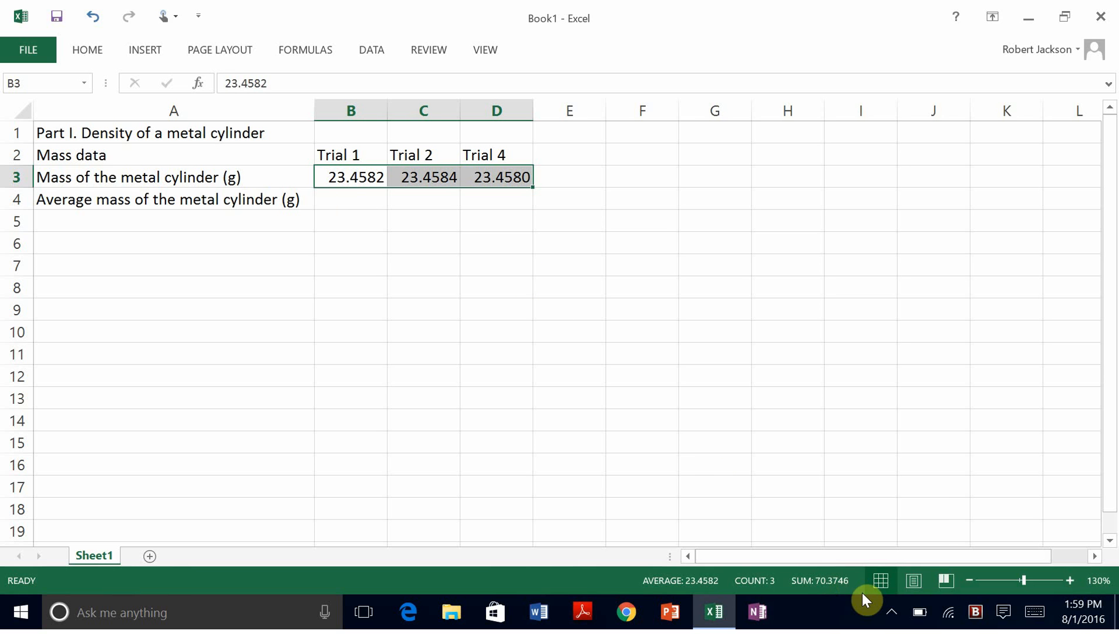
# Step: Pause the FlashBack screen recording from its system tray icon
pyautogui.click(893, 614)
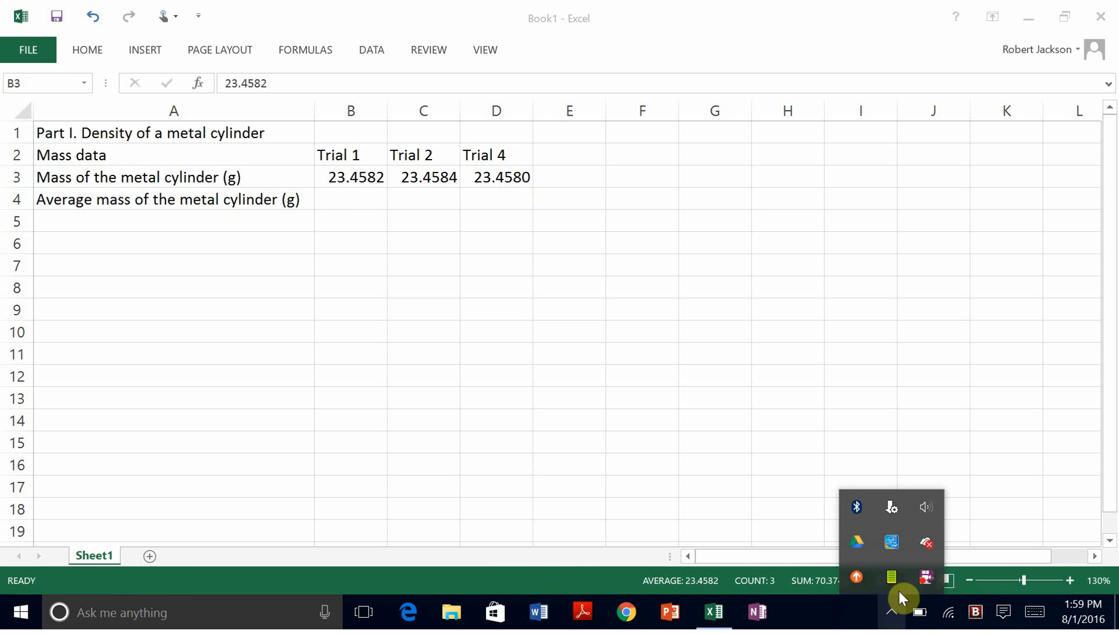
pyautogui.rightClick(926, 577)
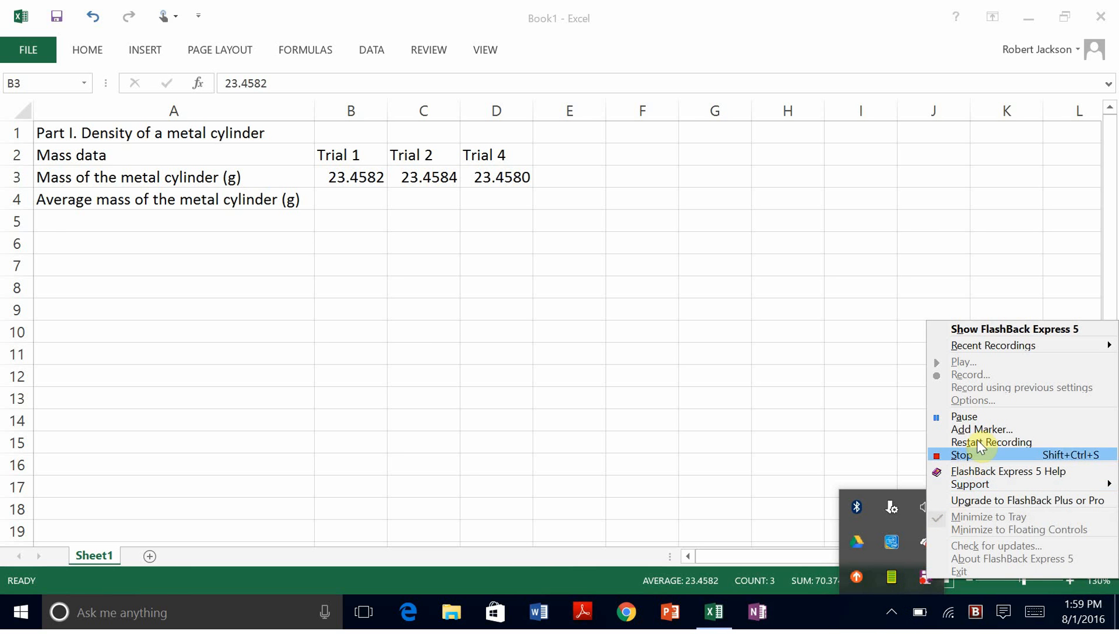
pyautogui.click(964, 419)
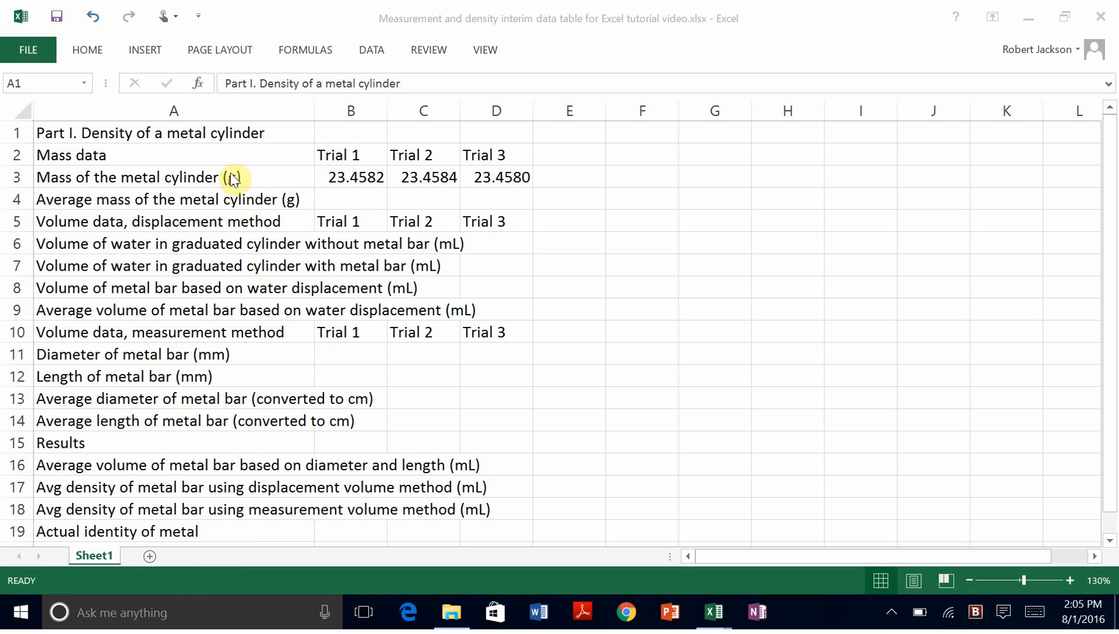
# Step: Widen column A to fit every label, then select the table range A2:D19
pyautogui.click(215, 112)
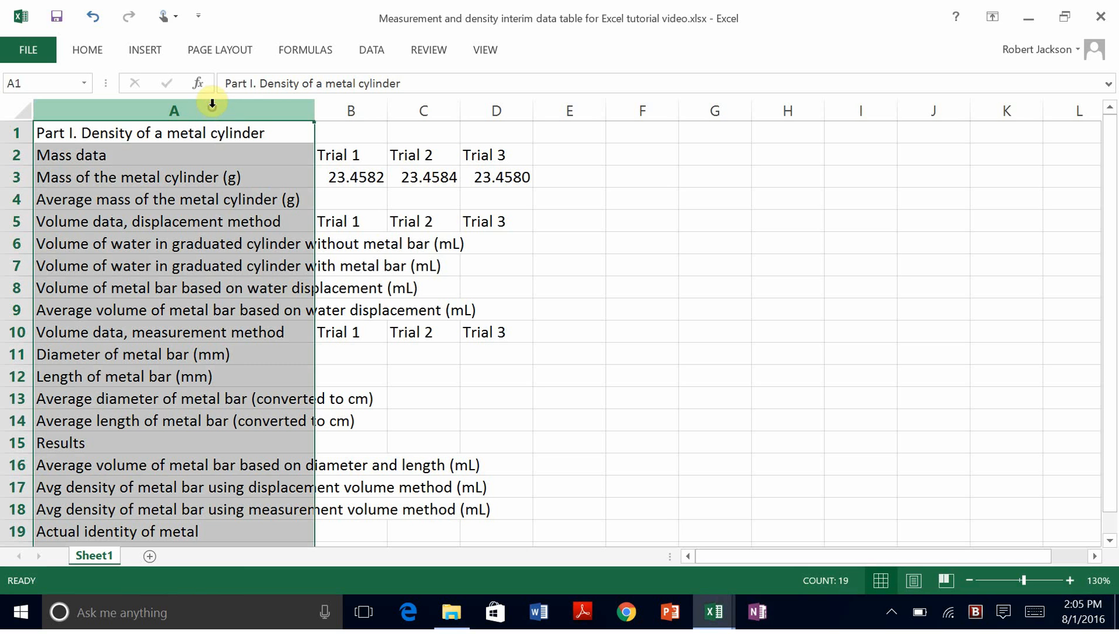
pyautogui.moveTo(313, 112); pyautogui.dragTo(495, 133)
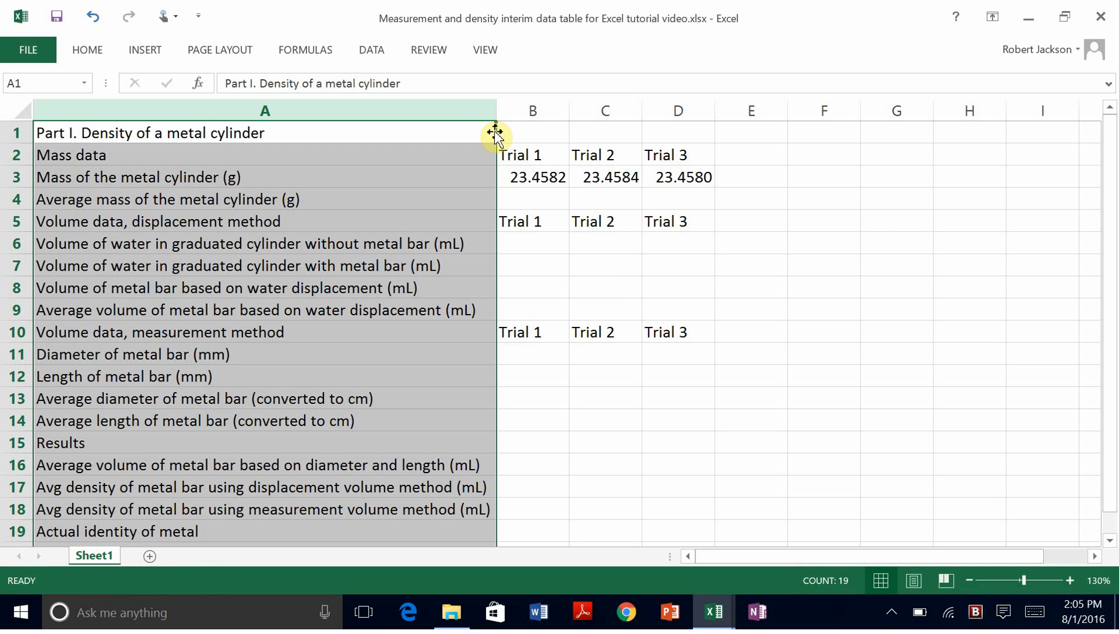
pyautogui.click(758, 134)
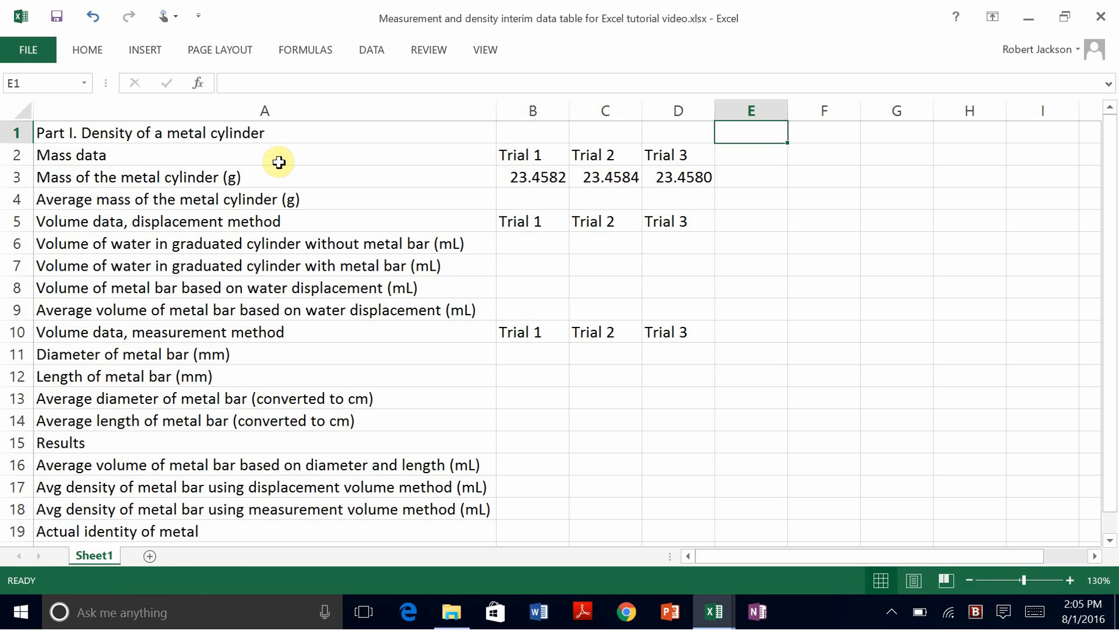
pyautogui.click(201, 157)
pyautogui.moveTo(201, 157); pyautogui.dragTo(668, 523)
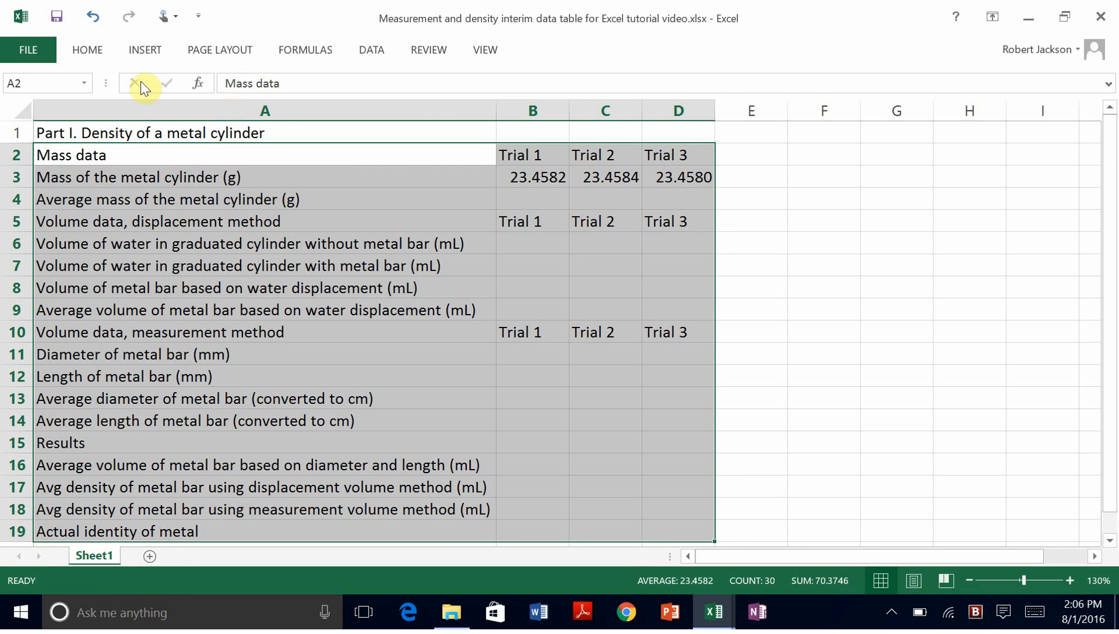
# Step: Apply All Borders to every cell of the table A2:D19
pyautogui.click(89, 52)
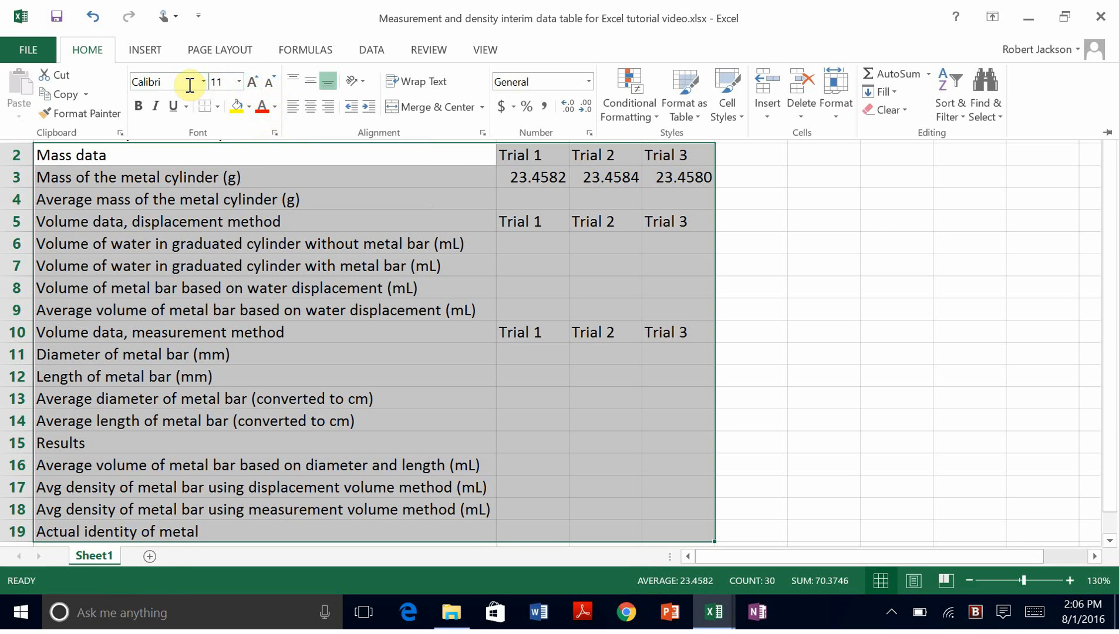
pyautogui.click(217, 108)
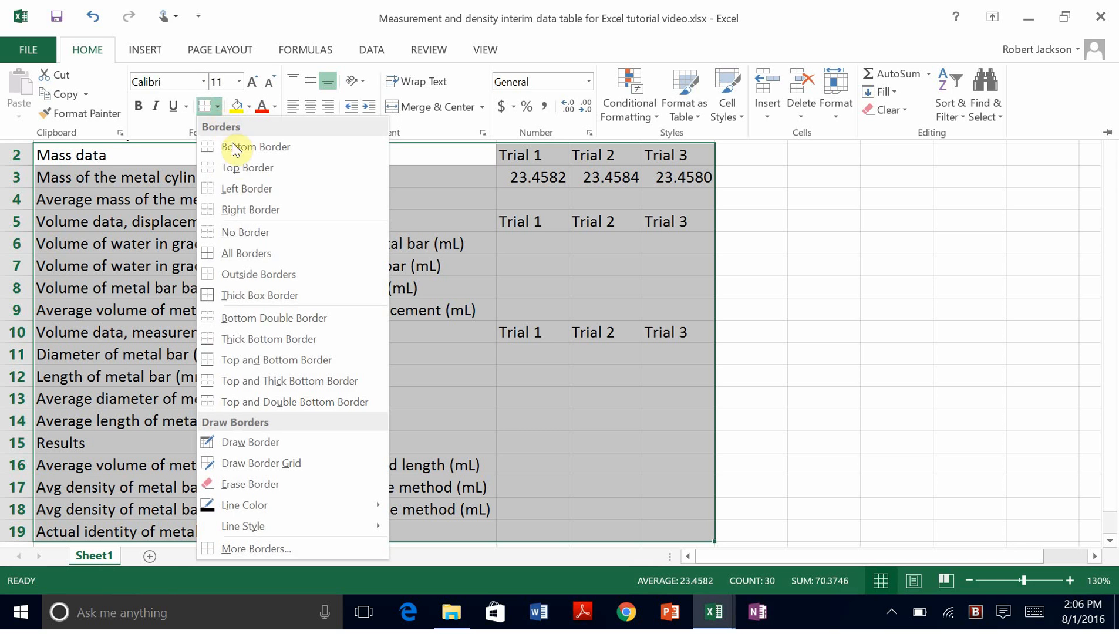
pyautogui.click(246, 253)
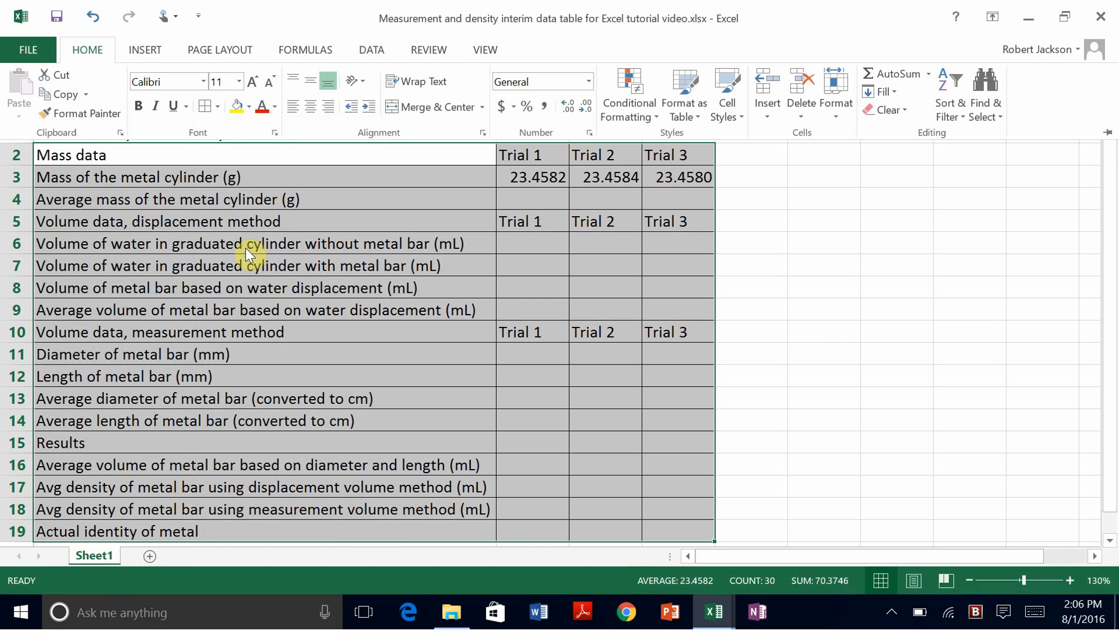
pyautogui.click(824, 165)
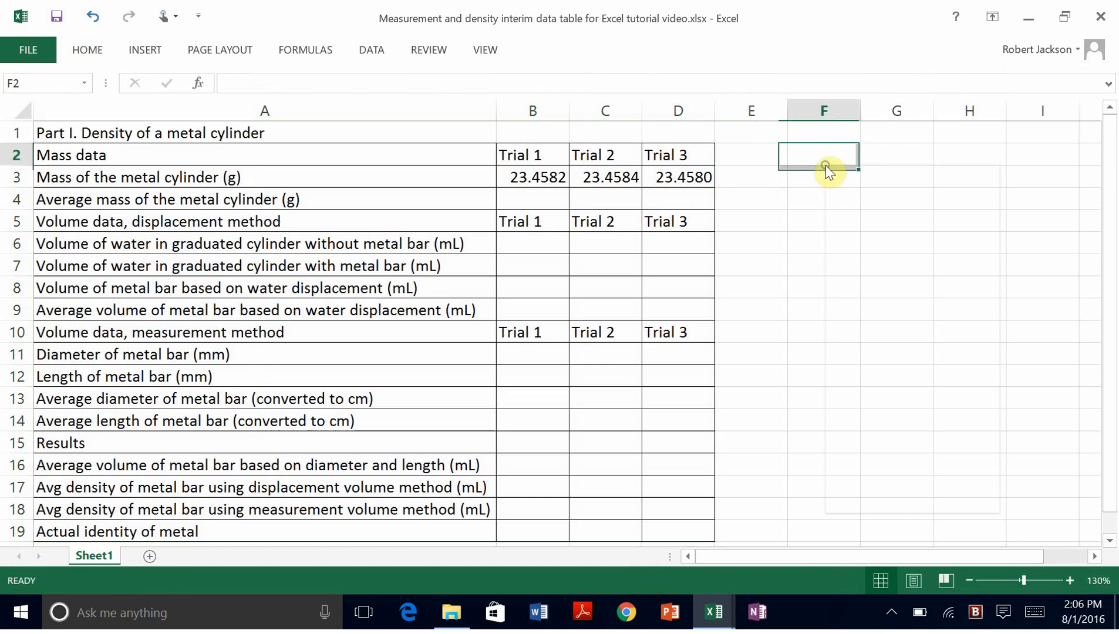
# Step: Select the title row A1:D1
pyautogui.rightClick(825, 165)
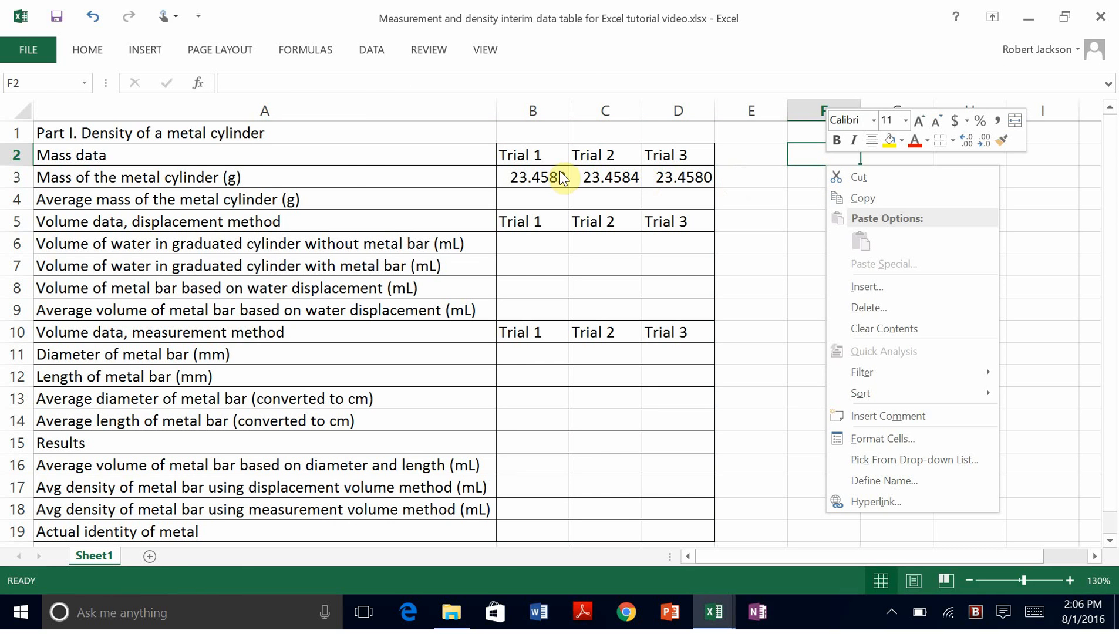
pyautogui.click(284, 136)
pyautogui.moveTo(283, 129); pyautogui.dragTo(664, 131)
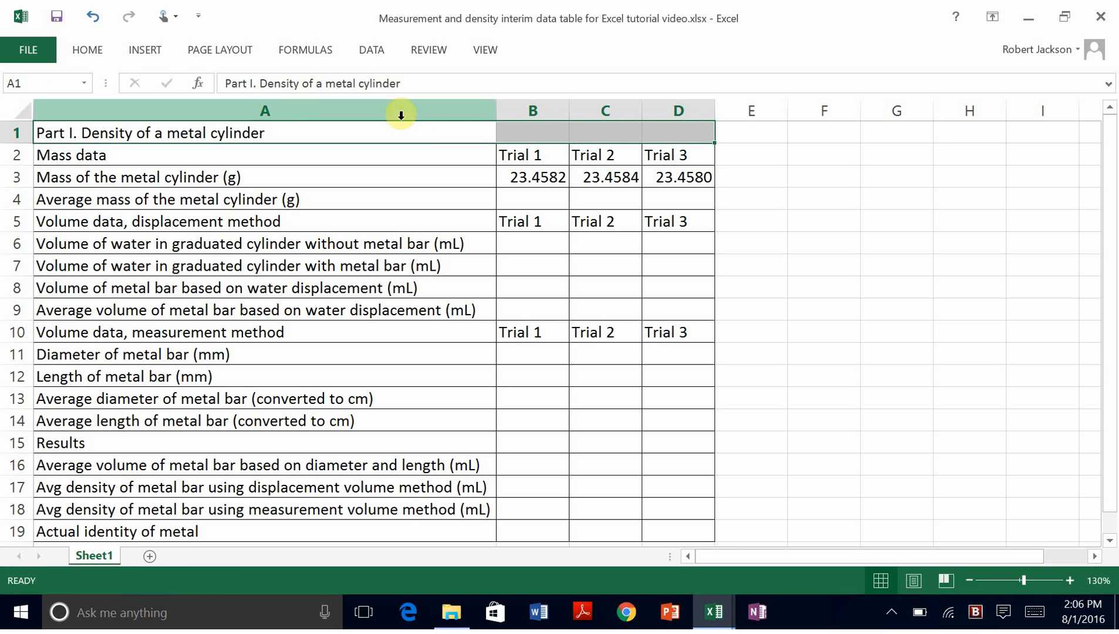
# Step: Put an outside border around the title row A1:D1
pyautogui.click(87, 50)
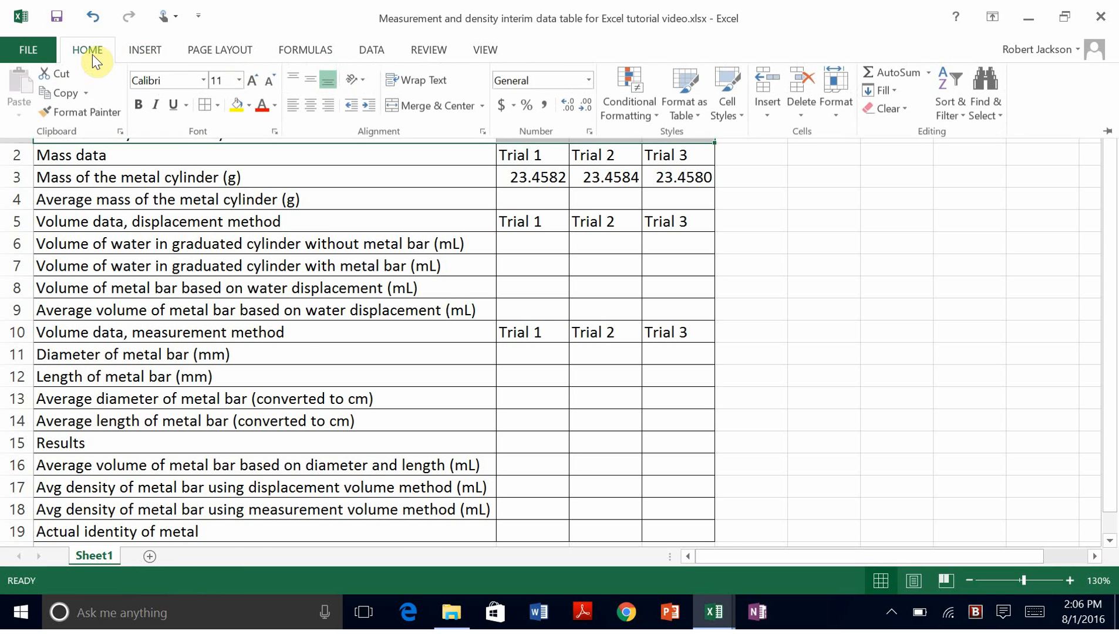
pyautogui.click(220, 109)
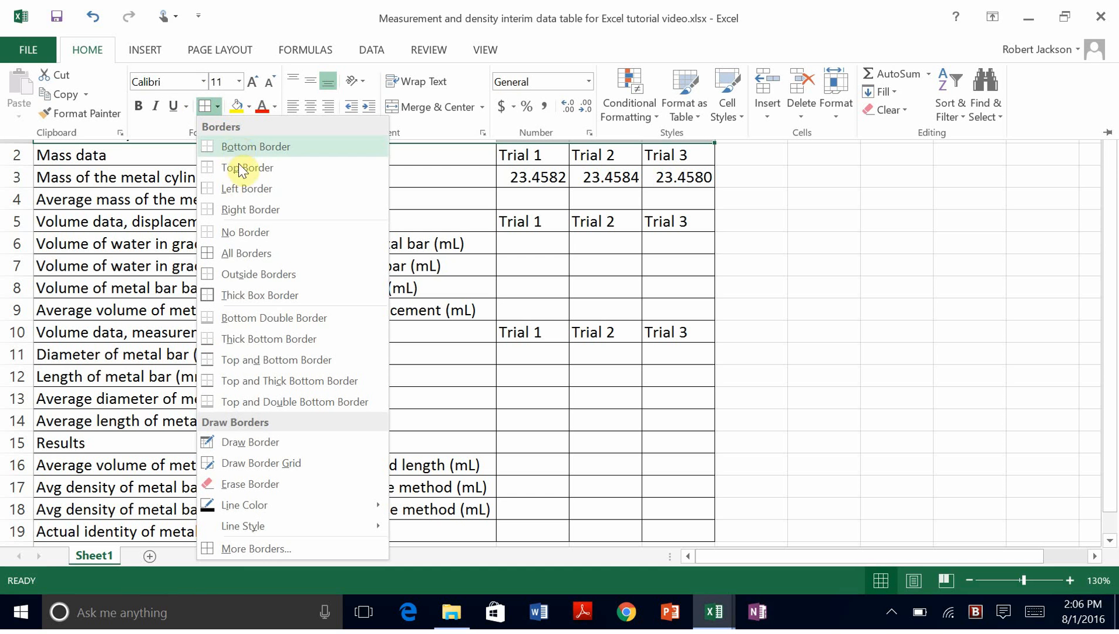
pyautogui.click(253, 276)
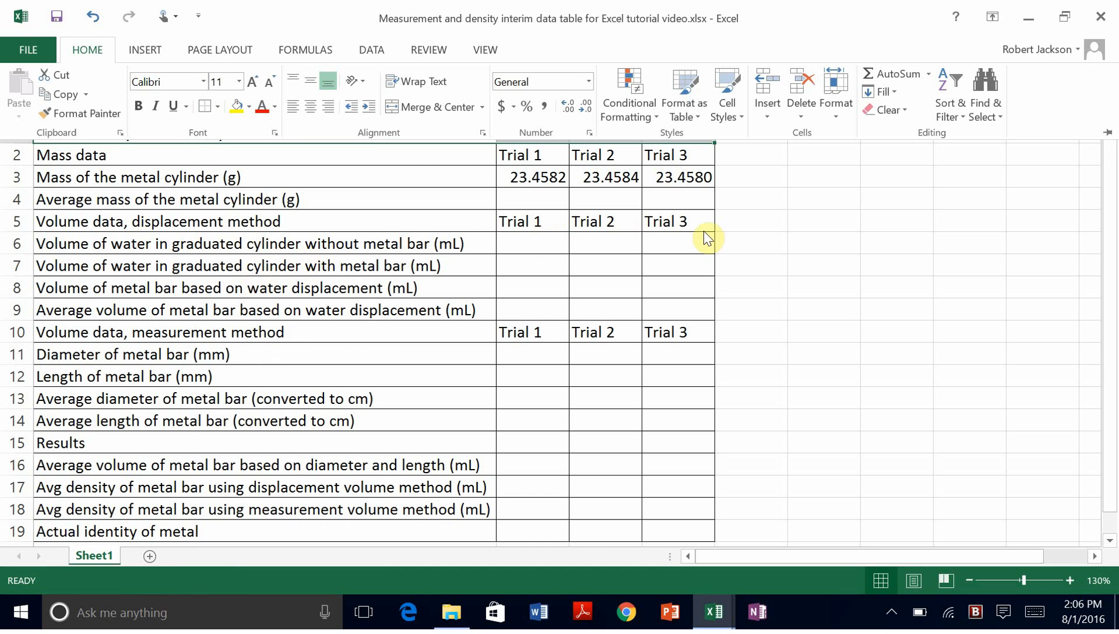
pyautogui.hotkey('ctrl', 'F1')
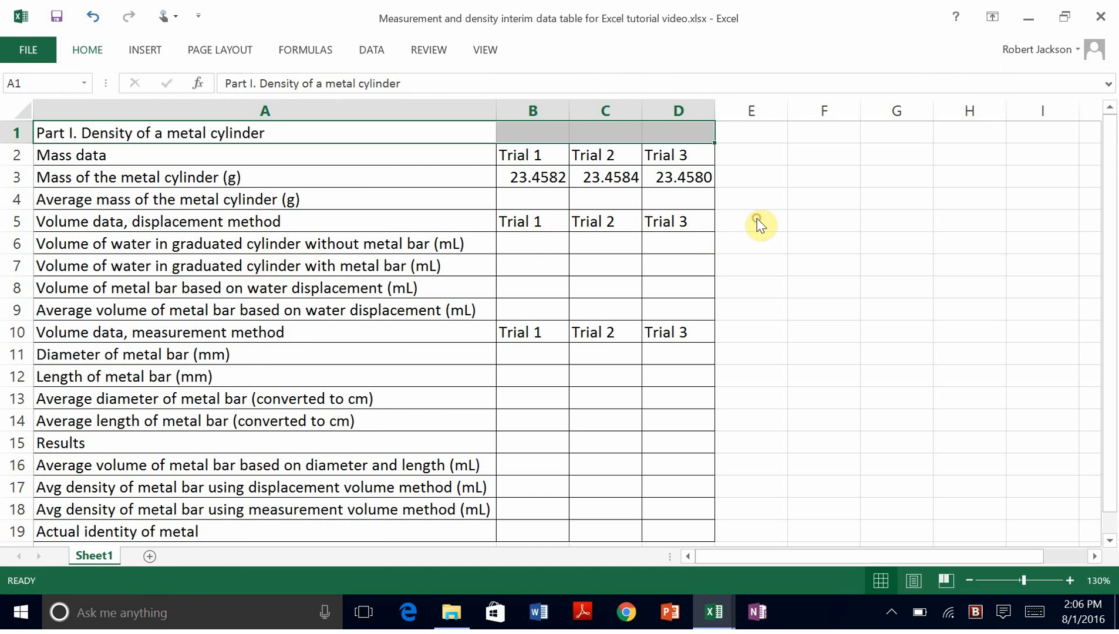
# Step: Select cells B1 through D1 in the title row
pyautogui.rightClick(777, 157)
pyautogui.click(535, 140)
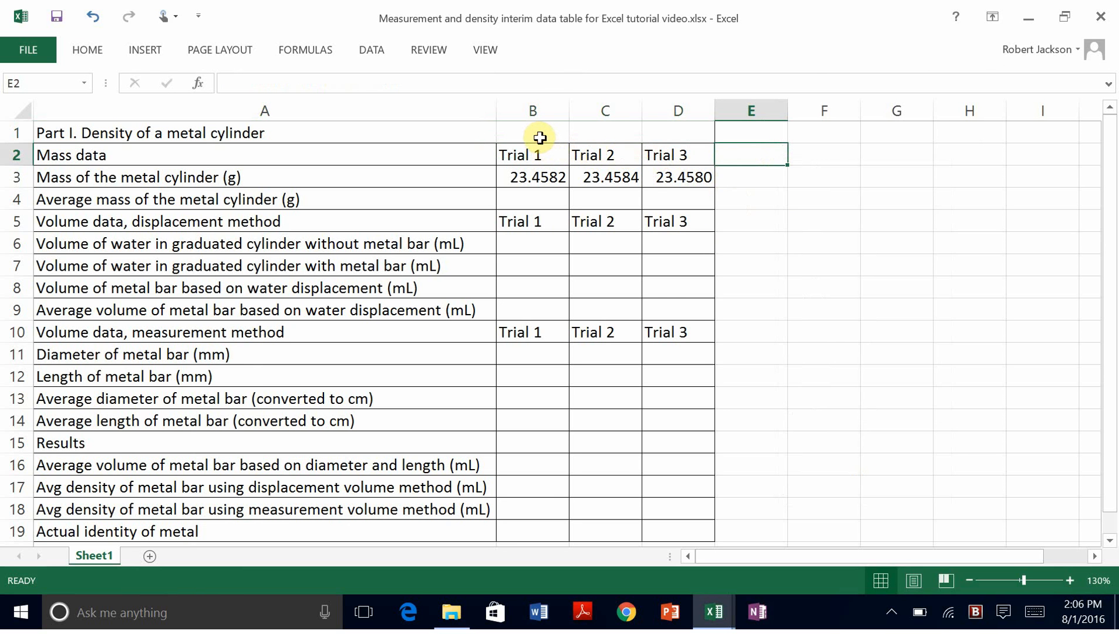
pyautogui.click(530, 135)
pyautogui.moveTo(577, 136); pyautogui.dragTo(658, 134)
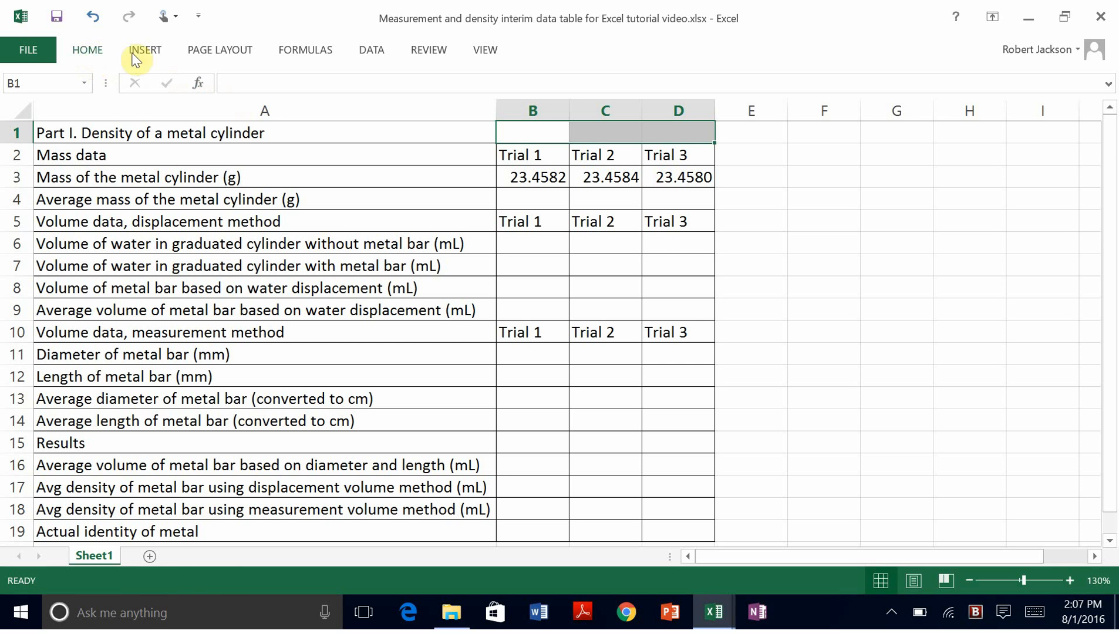
# Step: Shade the unused cells B1:D1 and C4:D4 light grey
pyautogui.click(95, 54)
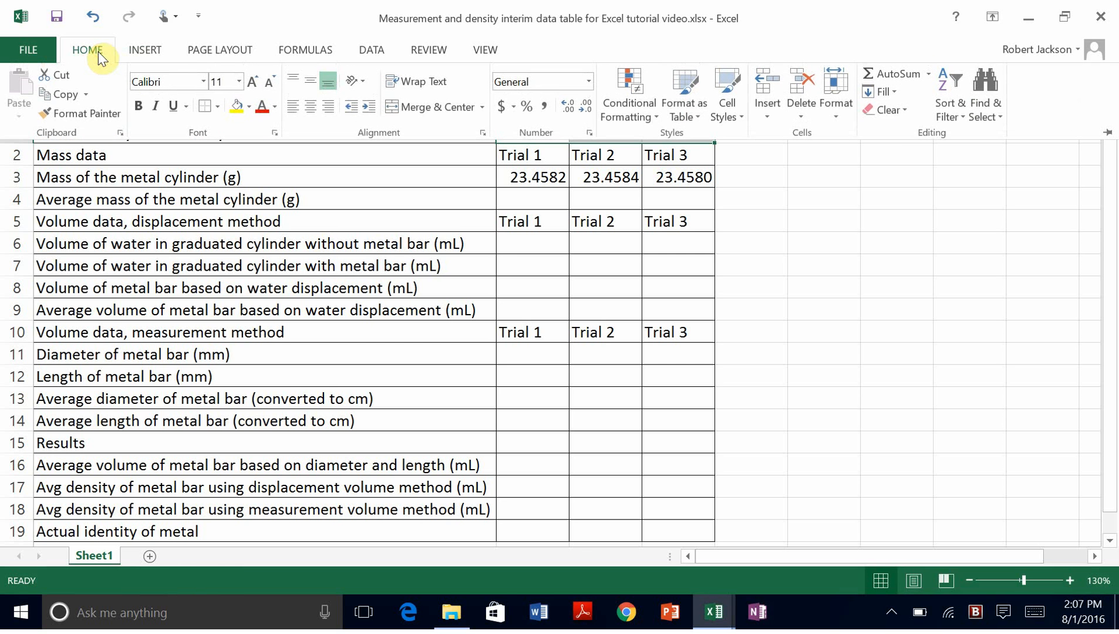
pyautogui.click(249, 106)
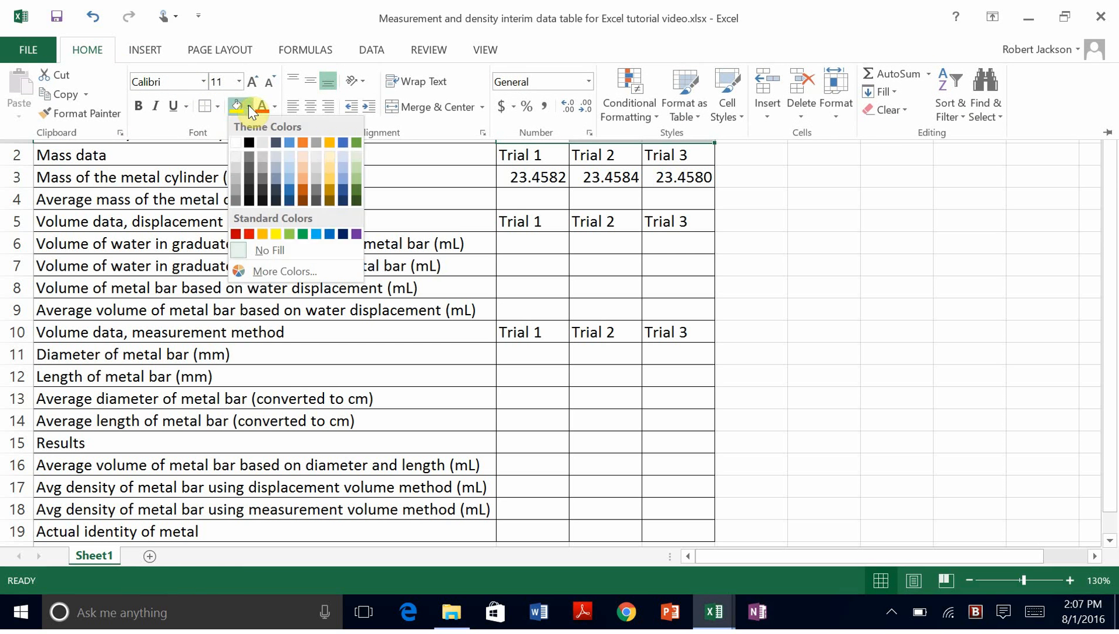
pyautogui.click(234, 164)
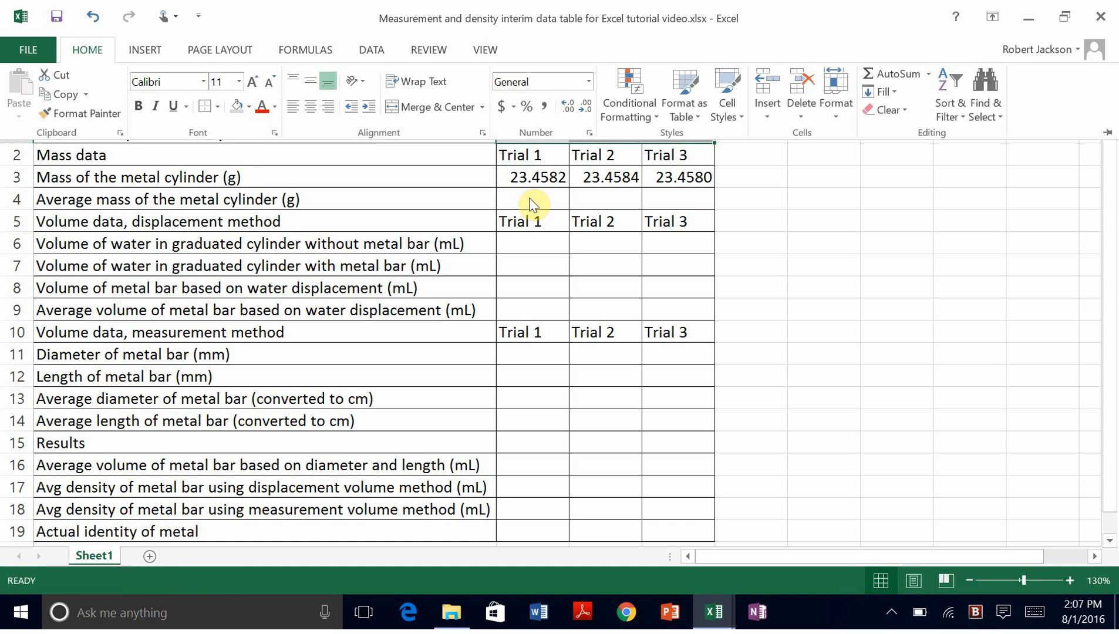
pyautogui.click(589, 202)
pyautogui.click(591, 203)
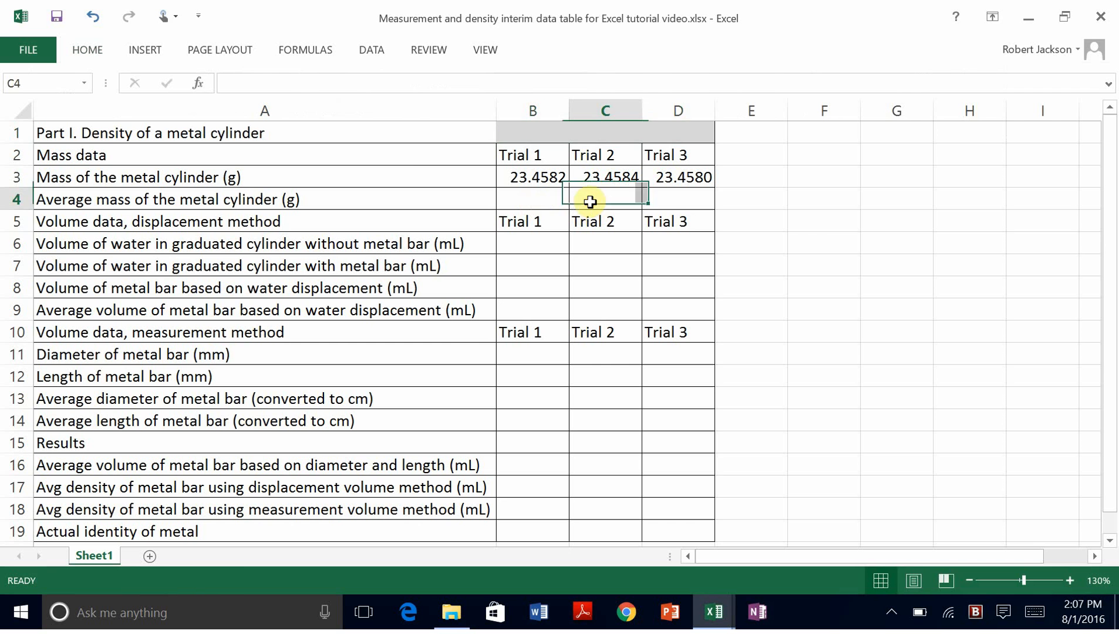
pyautogui.moveTo(631, 202); pyautogui.dragTo(650, 204)
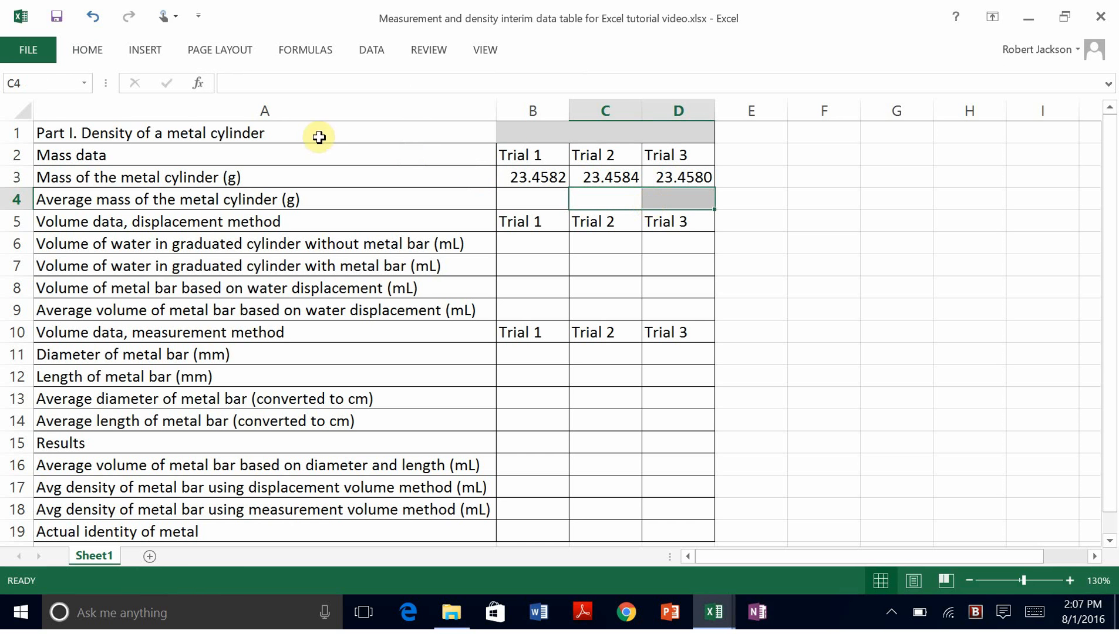
pyautogui.click(88, 51)
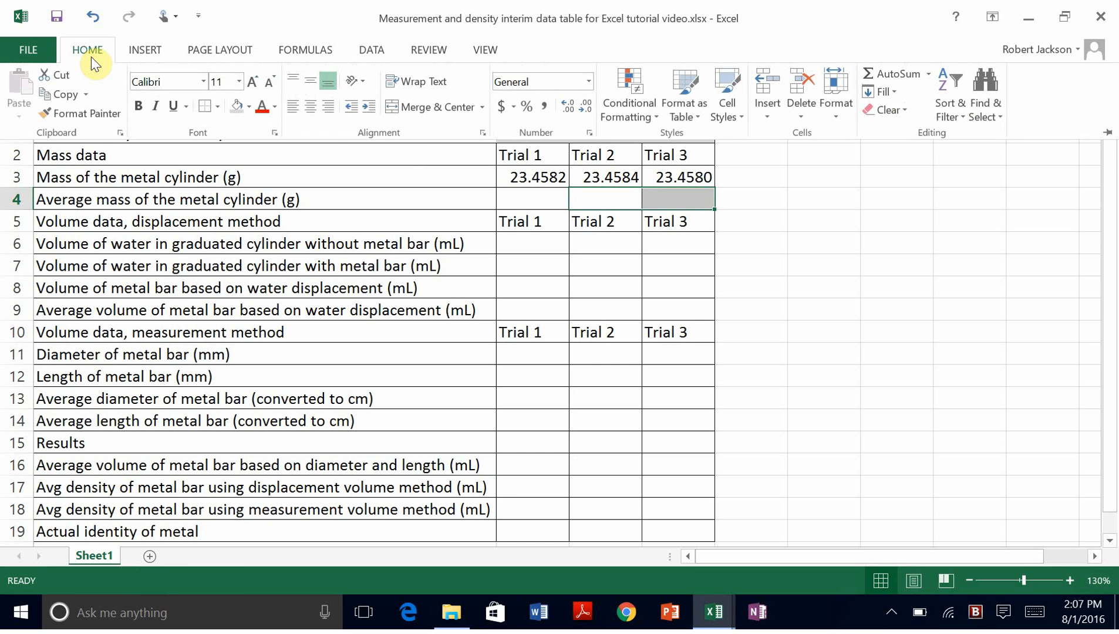
pyautogui.click(249, 109)
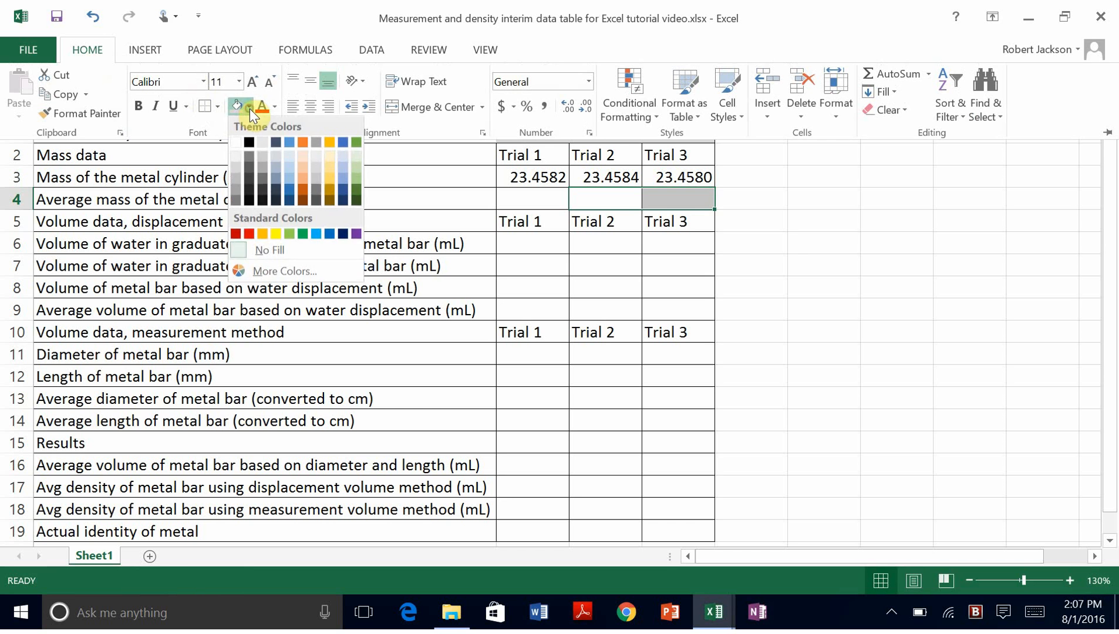
pyautogui.click(235, 170)
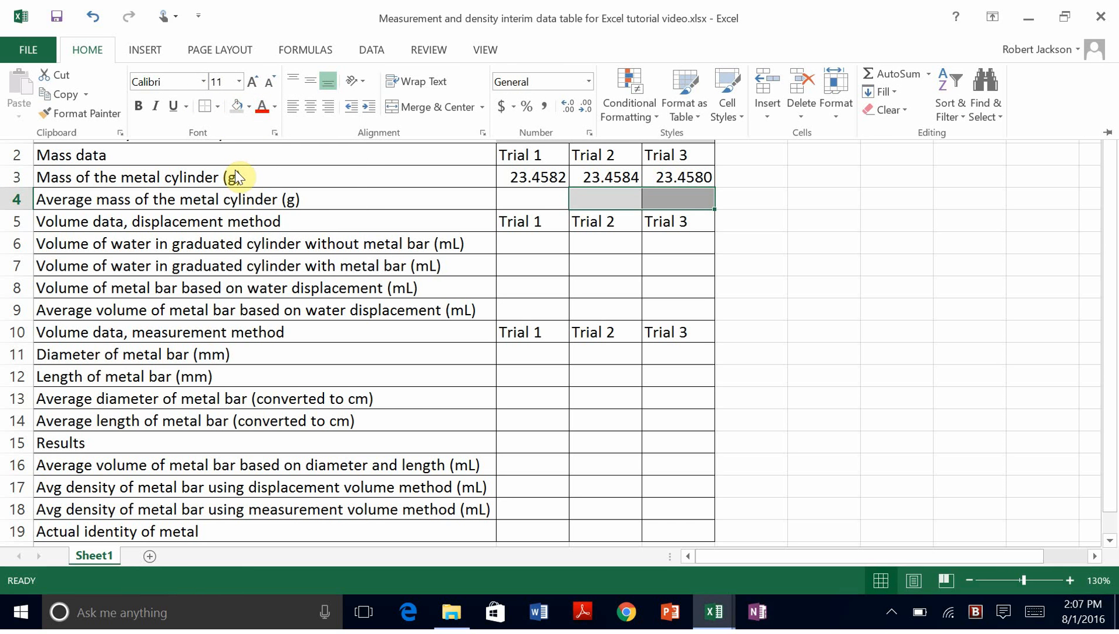
pyautogui.hotkey('ctrl', 'F1')
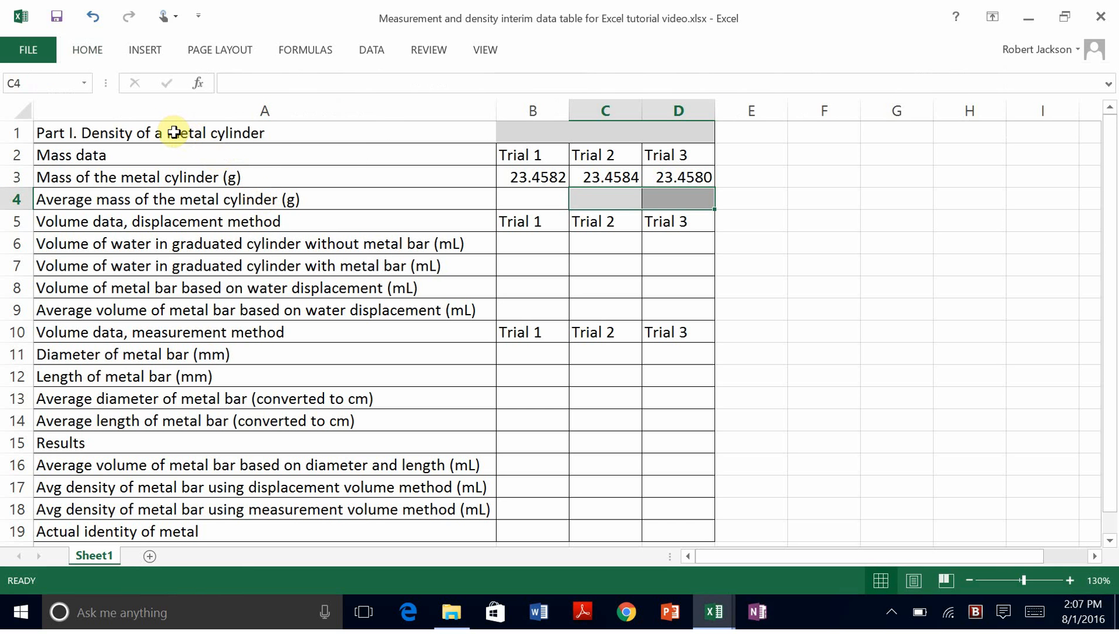
# Step: Make the Part I title in A1 bold
pyautogui.click(175, 135)
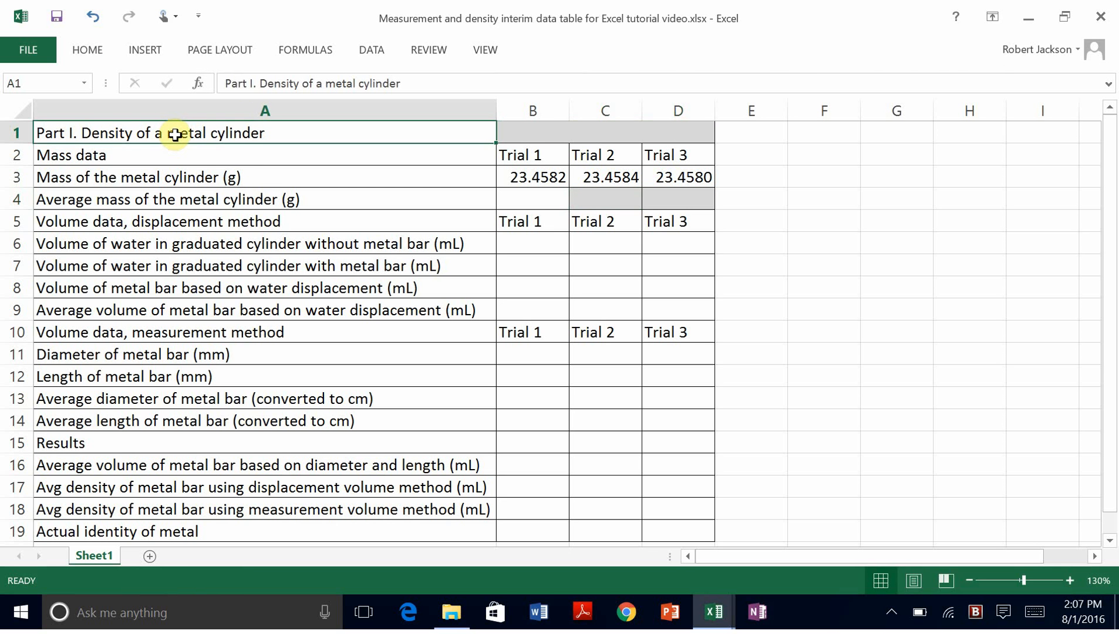
pyautogui.click(87, 53)
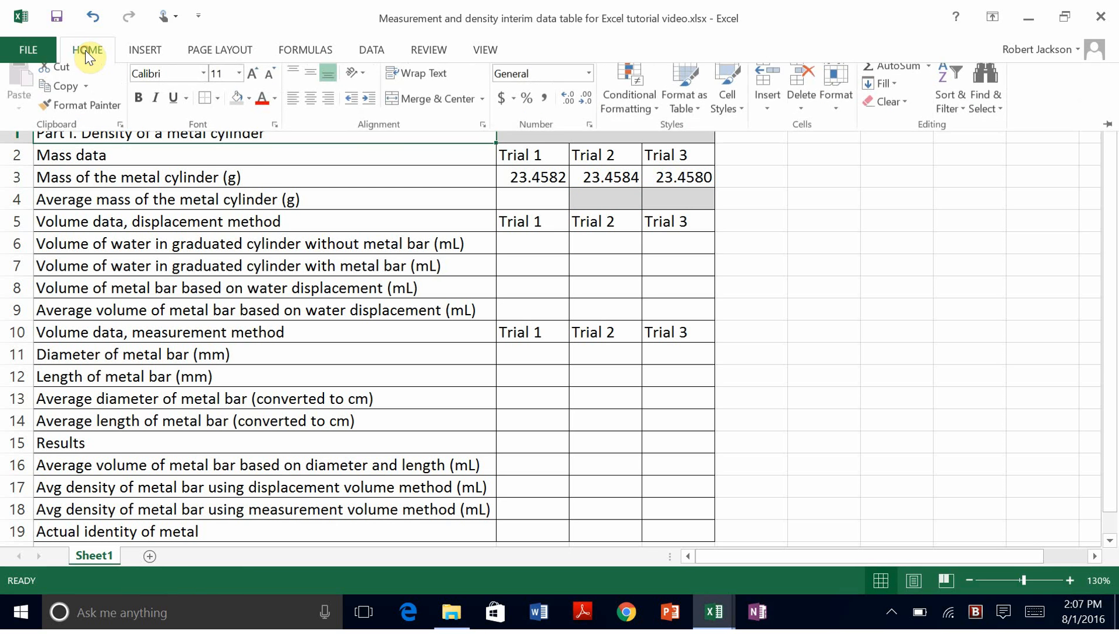
pyautogui.click(137, 108)
pyautogui.click(765, 178)
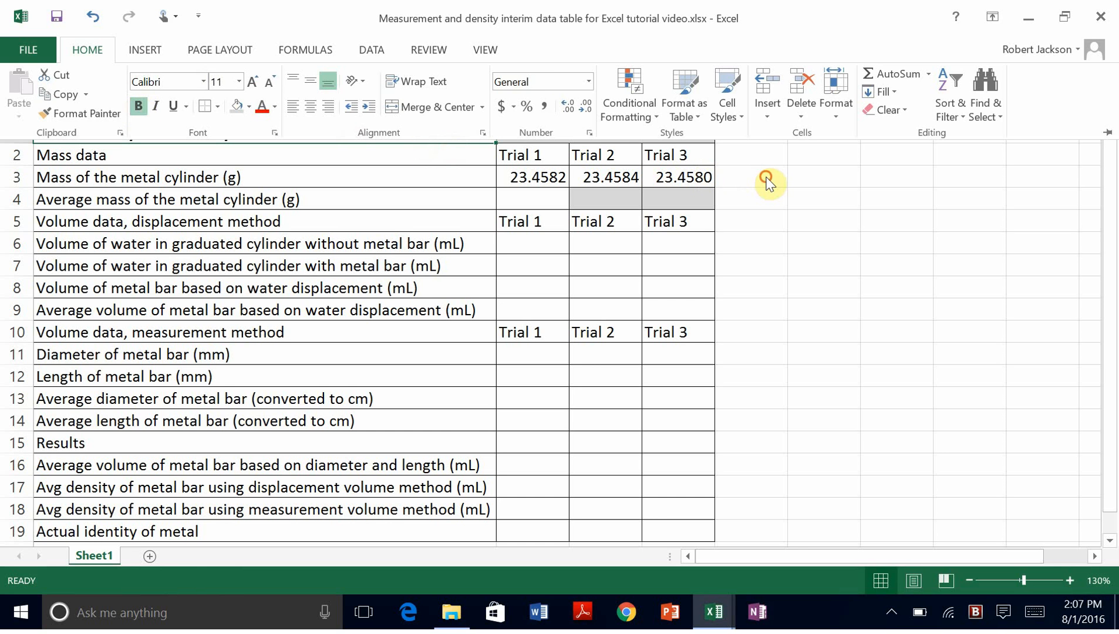
# Step: Show the one-page print preview of the density table
pyautogui.click(36, 53)
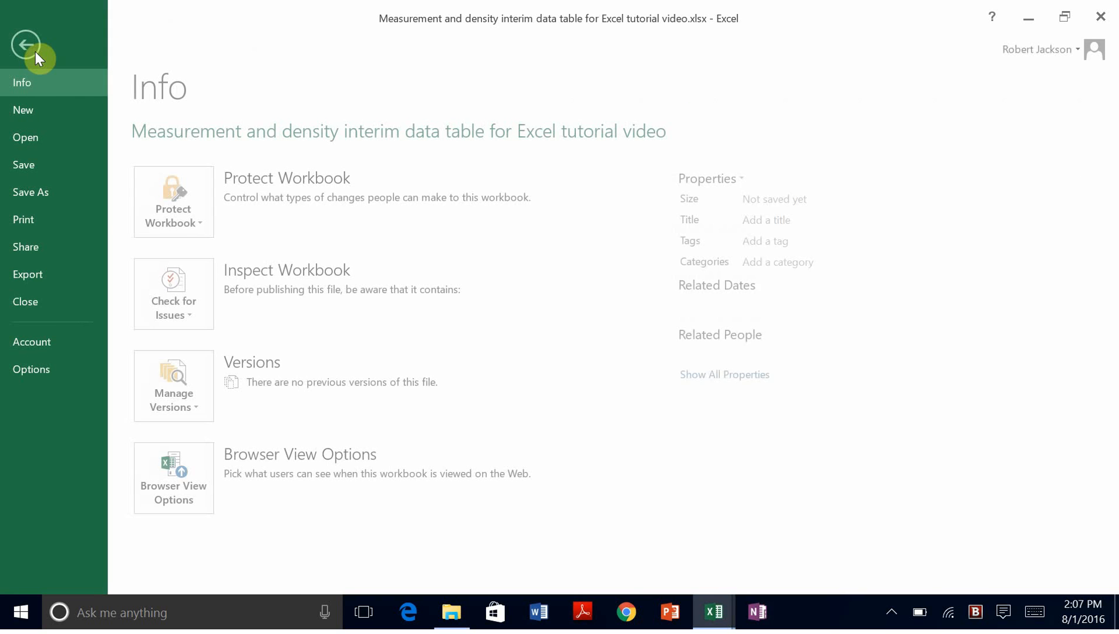
pyautogui.click(32, 223)
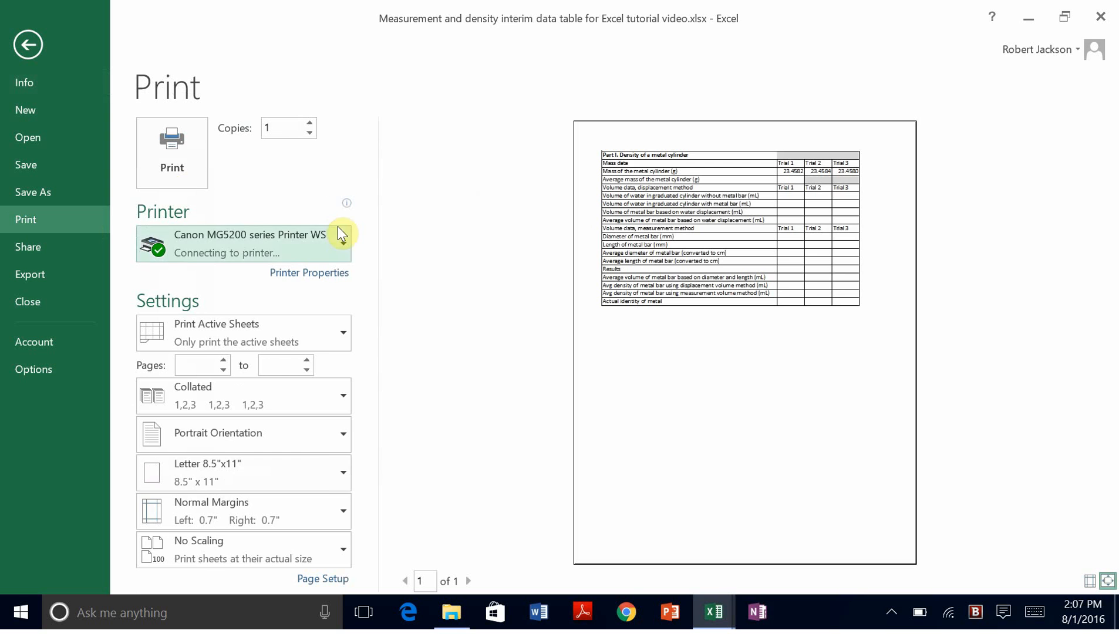